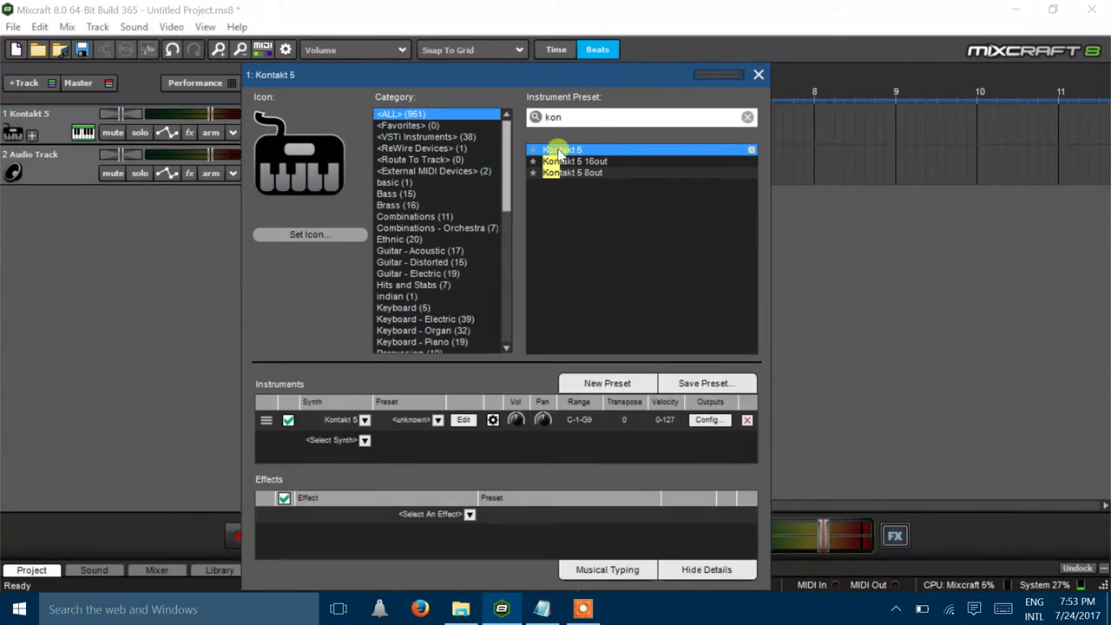
Open the Kontakt 5 instrument editor, expand the India library's instruments and load Bansuri.nki.
left_click(466, 419)
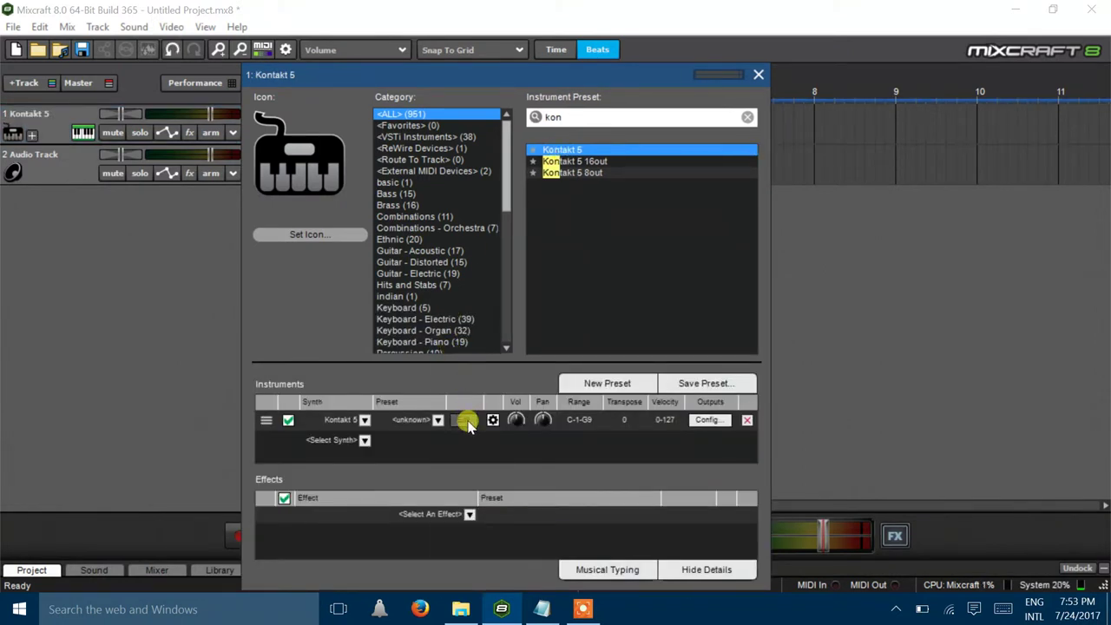
left_click_drag(612, 237, 372, 12)
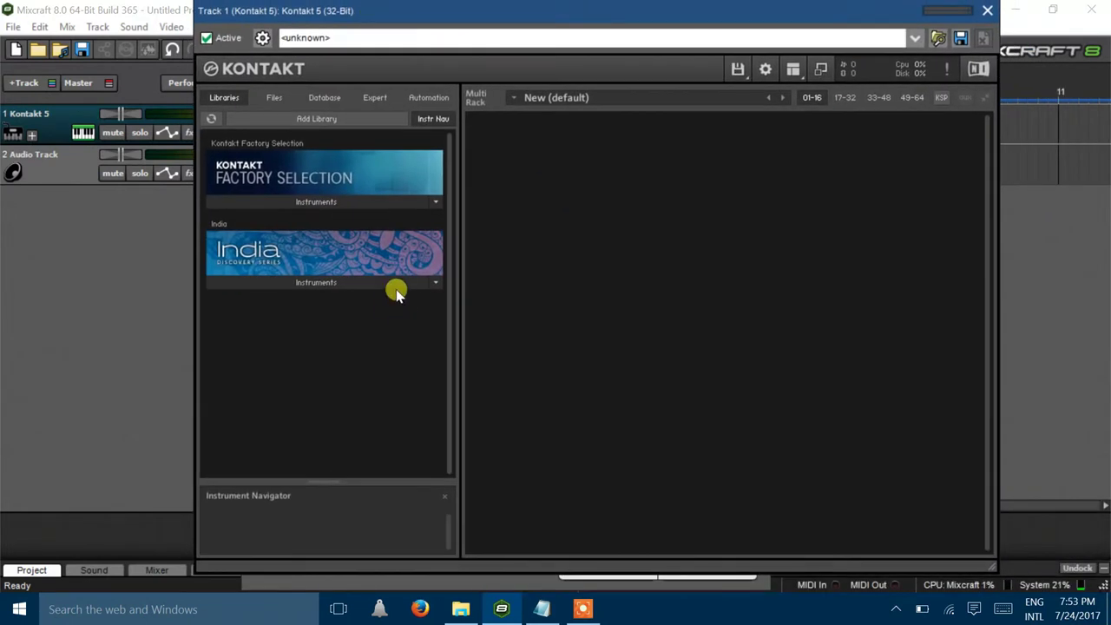
left_click(379, 285)
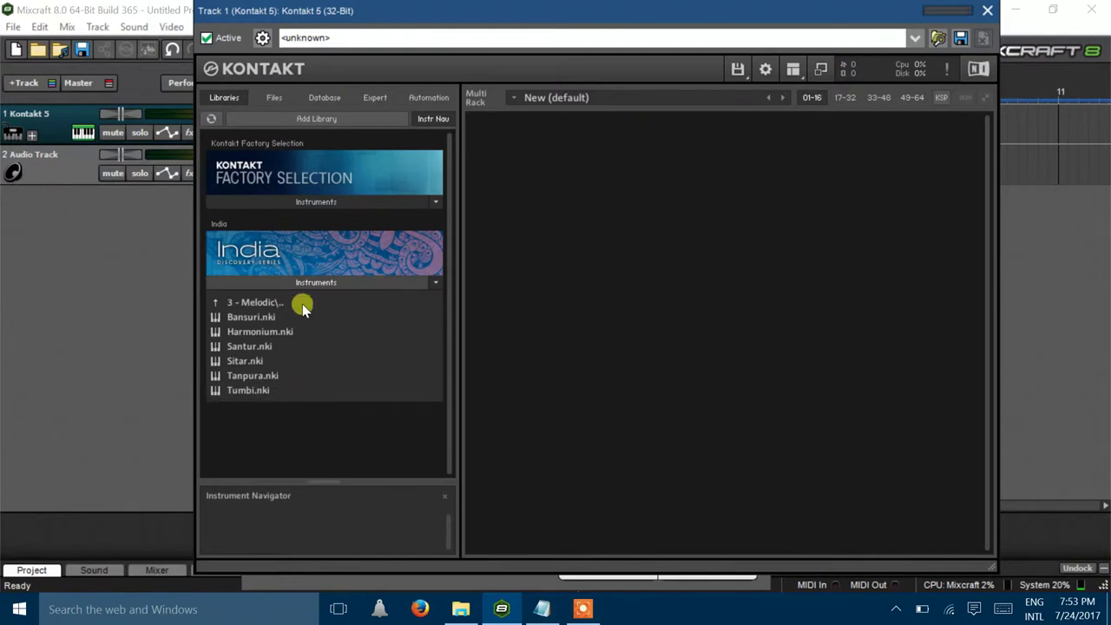
double_click(249, 317)
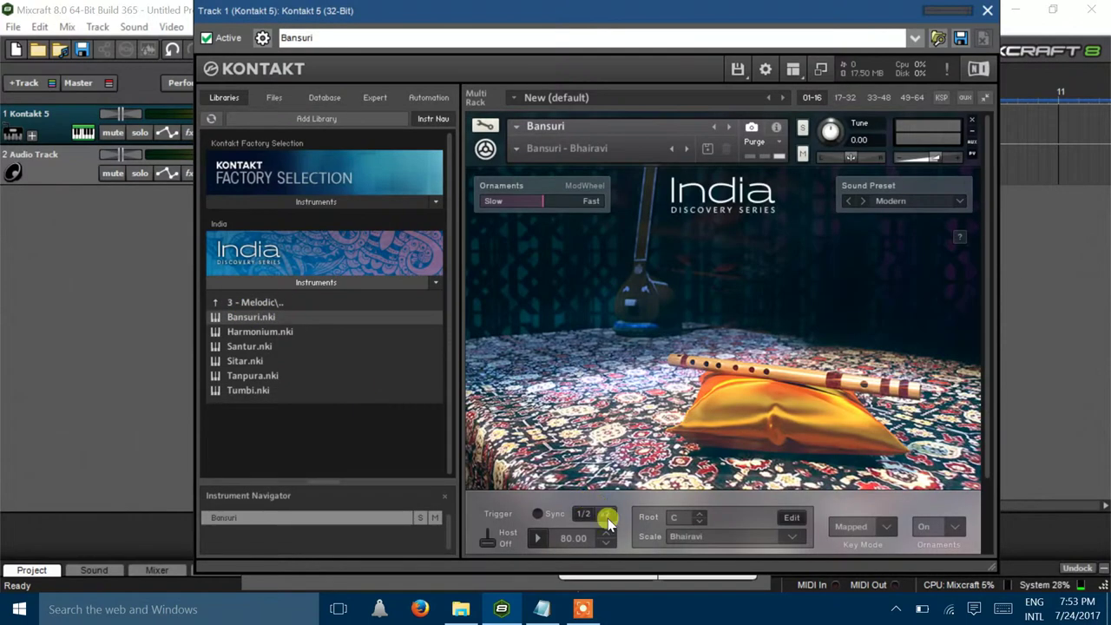
Switch to Notepad, add the line "1 Bansuri" below the introduction text and return to Kontakt.
left_click(542, 608)
key("Return")
type("1")
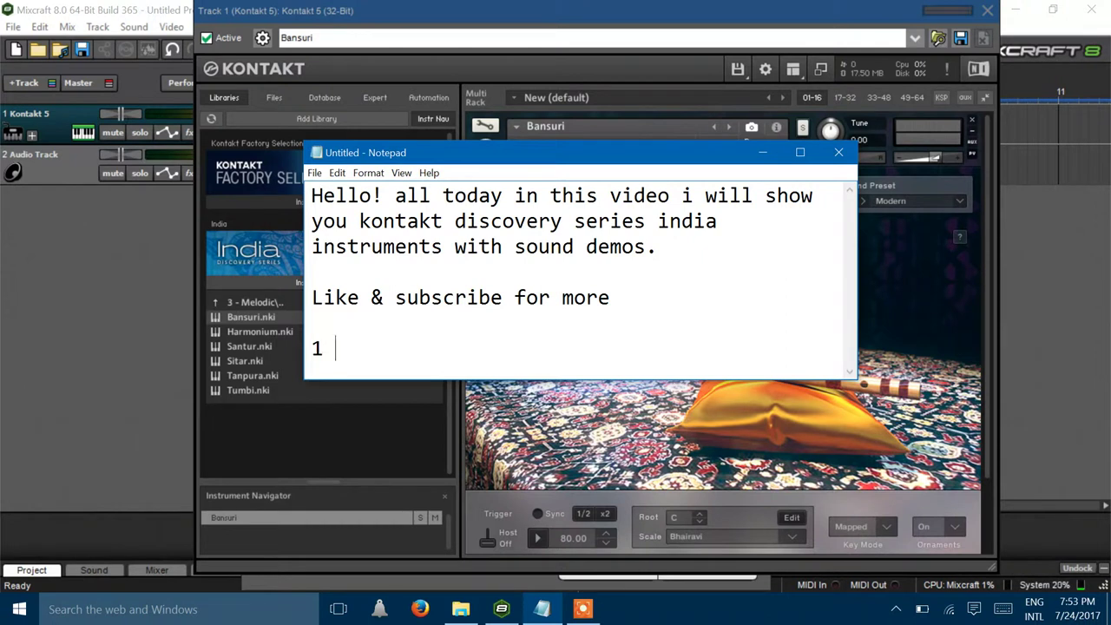
type(" Bansuri")
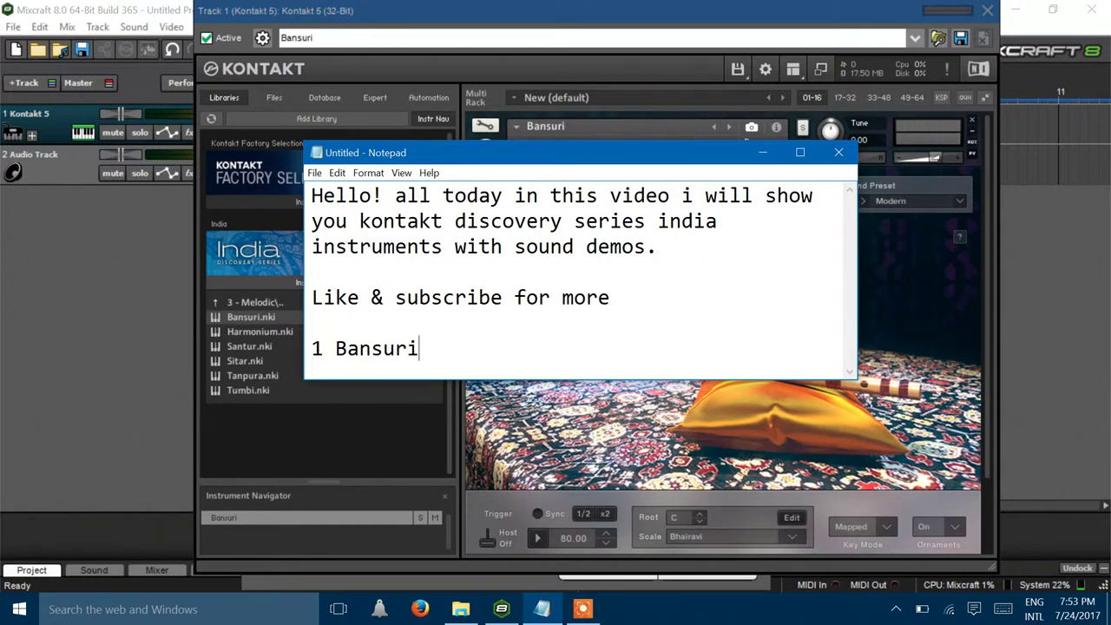
left_click(762, 152)
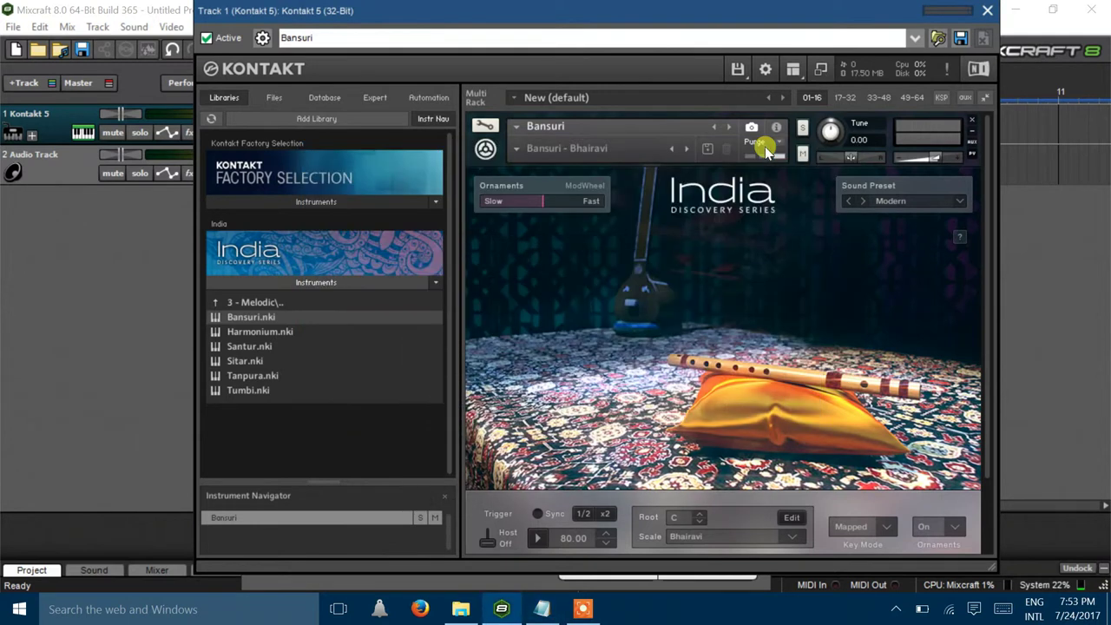
Switch the Bansuri to its Chromatic snapshot, and append "various presets are available" to the Bansuri line in Notepad.
left_click(687, 152)
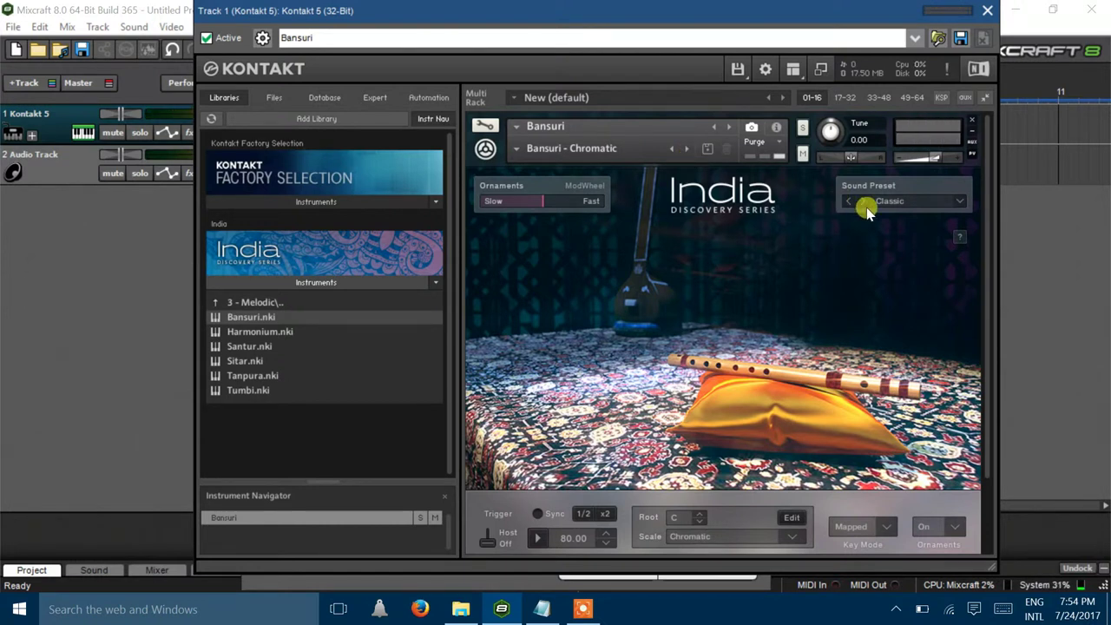
key("alt+Tab")
type("va")
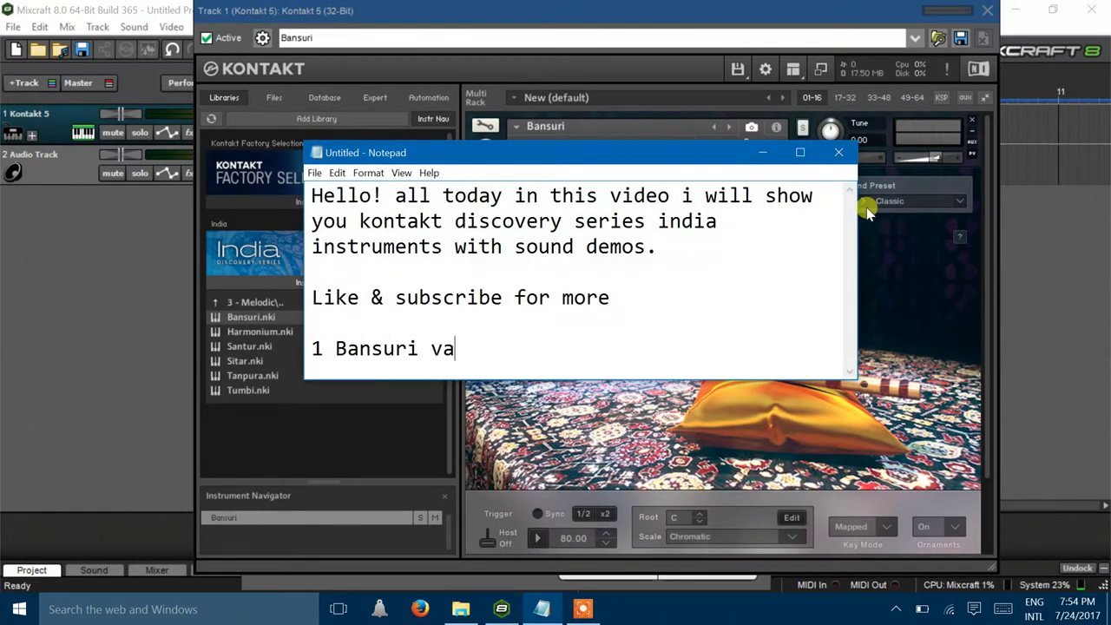
type("rious presets are aval")
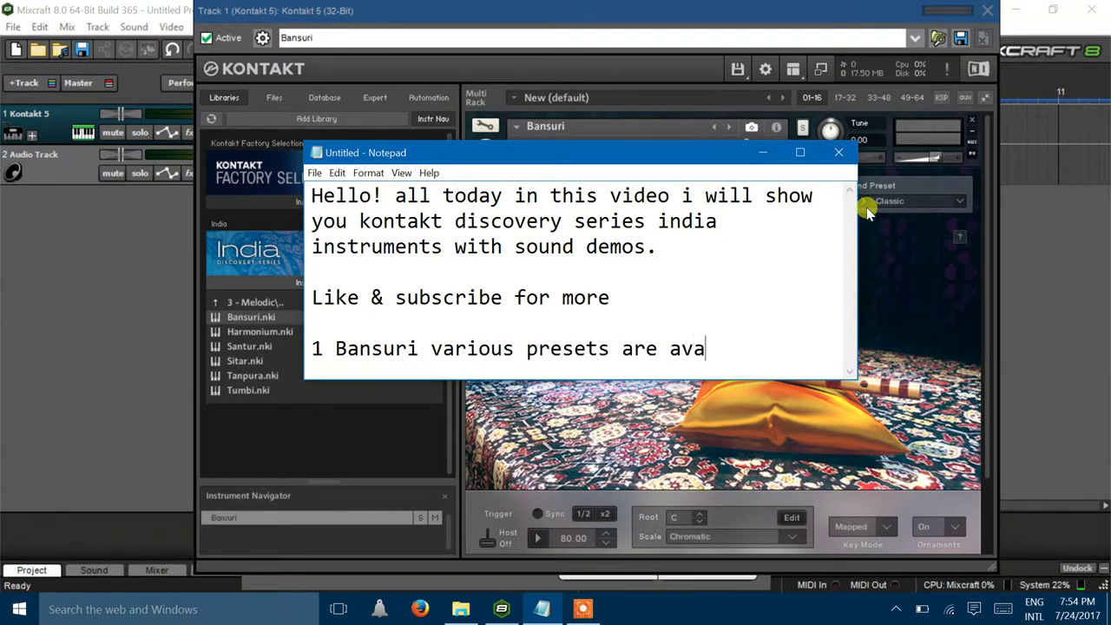
key("BackSpace")
type("ilable")
left_click(867, 213)
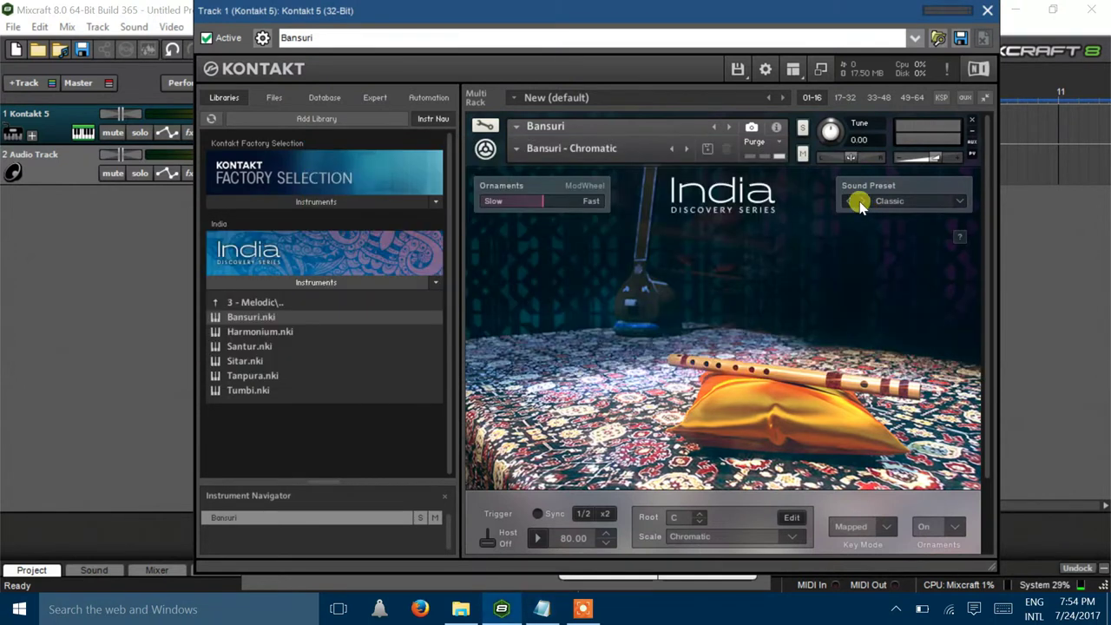
Audition the Bansuri's Modern, Vintage, Ambient, Hyped and Relaxed sound presets in turn.
left_click(960, 202)
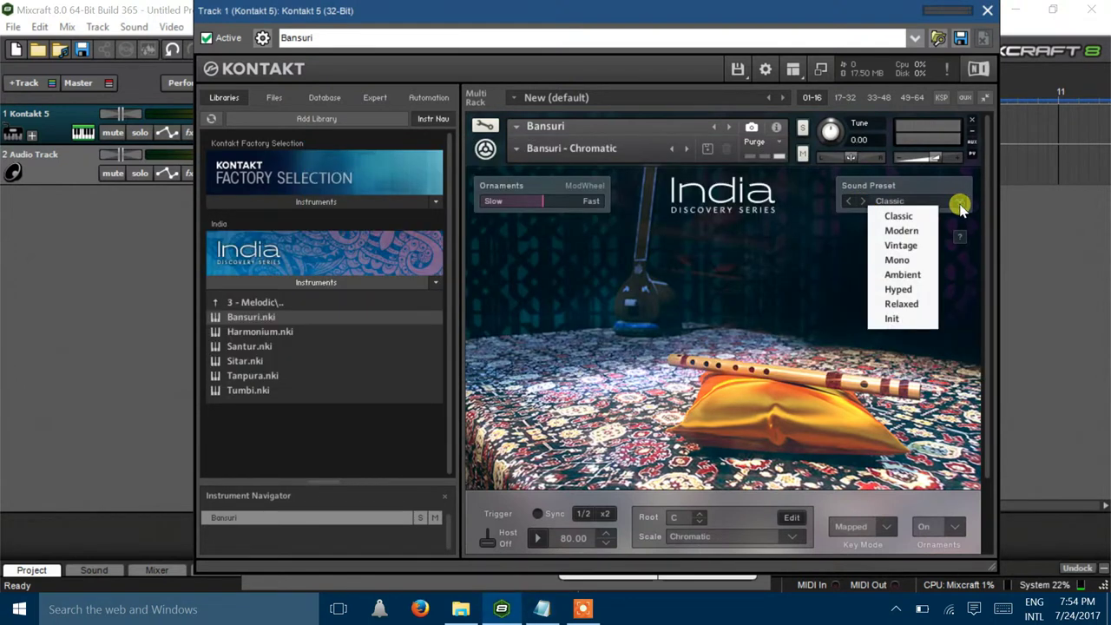
left_click(902, 231)
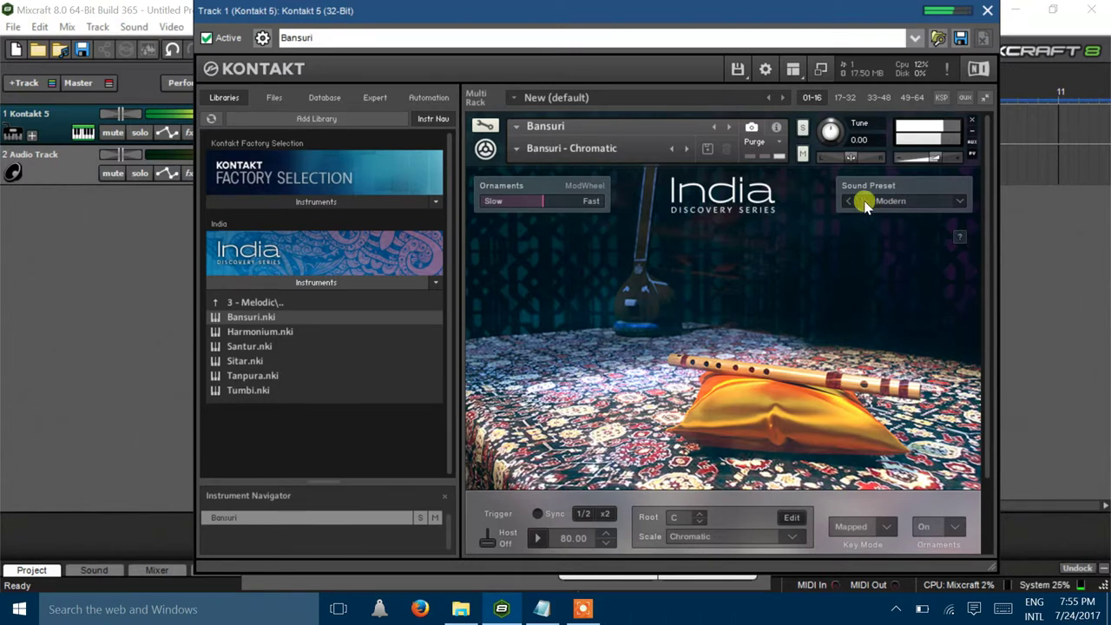
left_click(955, 207)
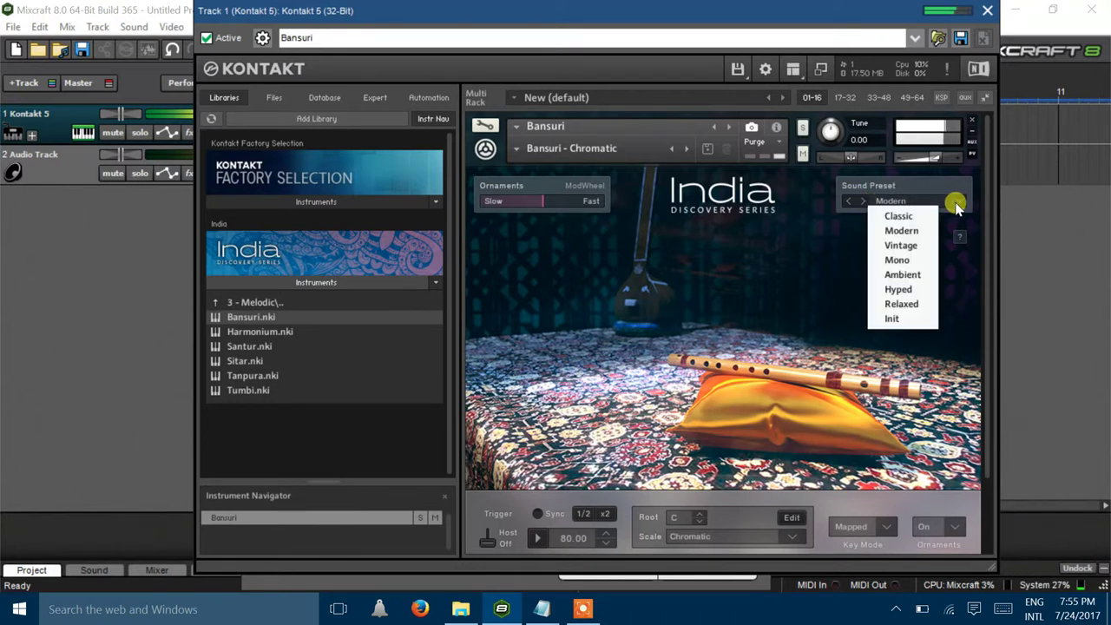
left_click(899, 245)
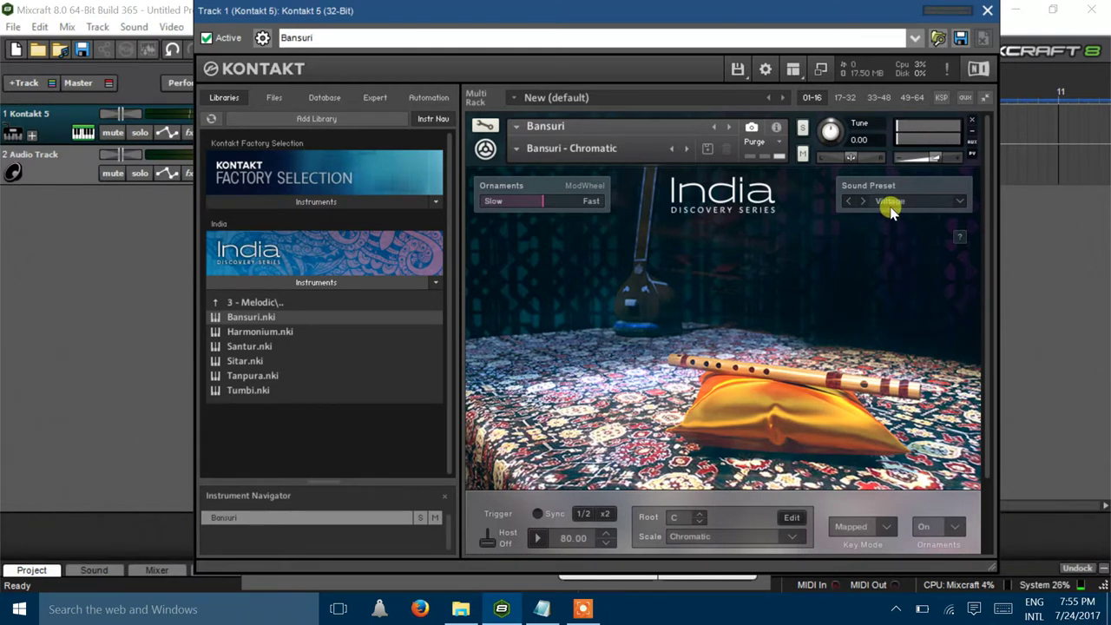
left_click(950, 202)
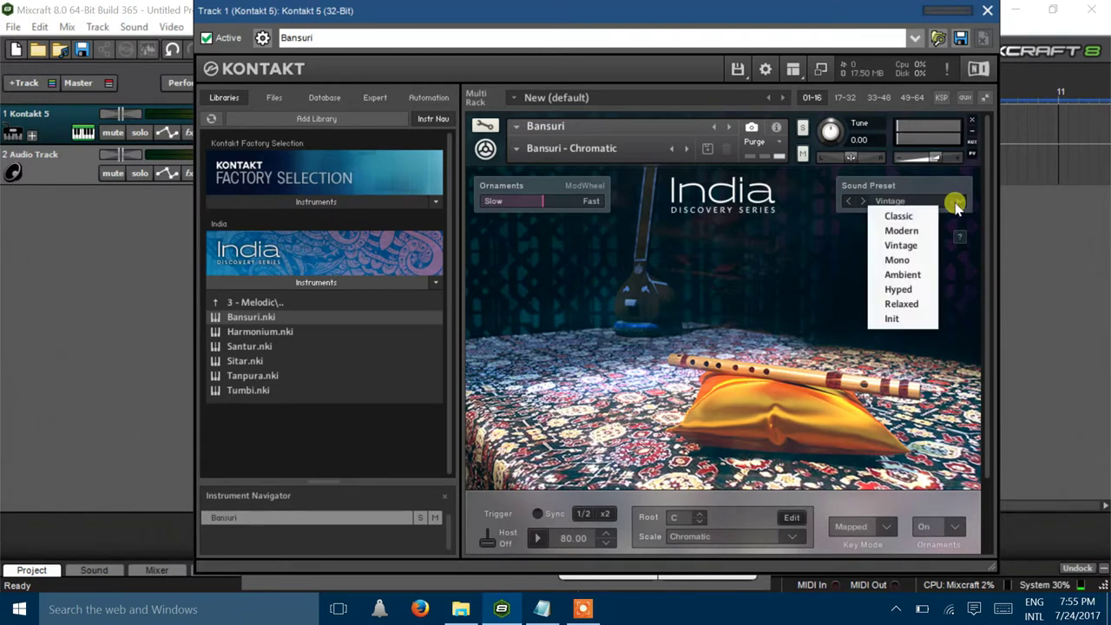
left_click(894, 274)
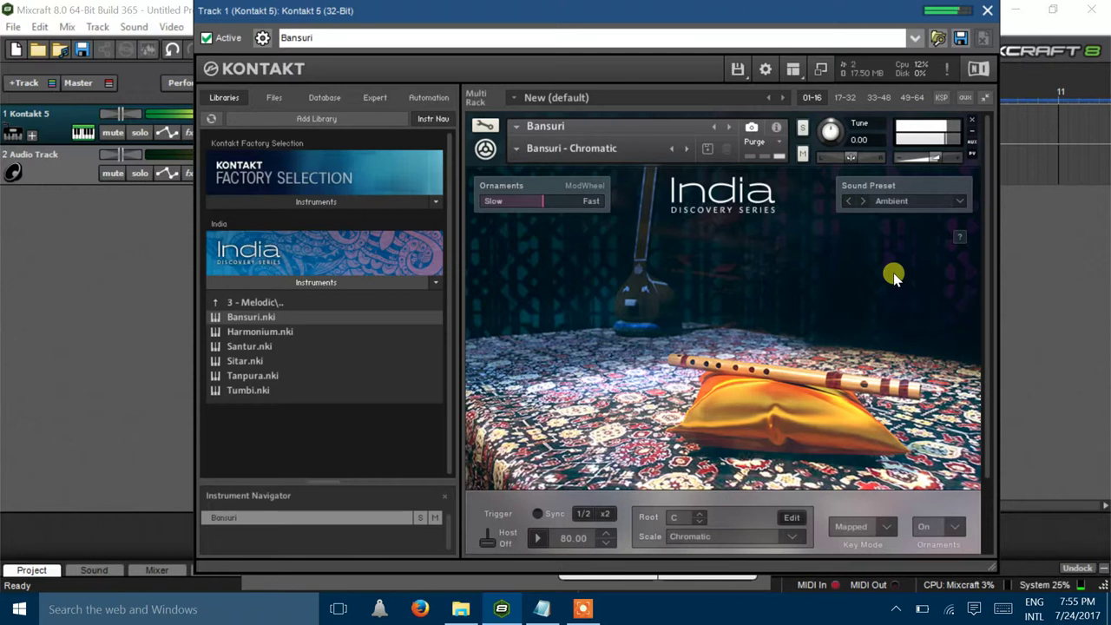
left_click(957, 203)
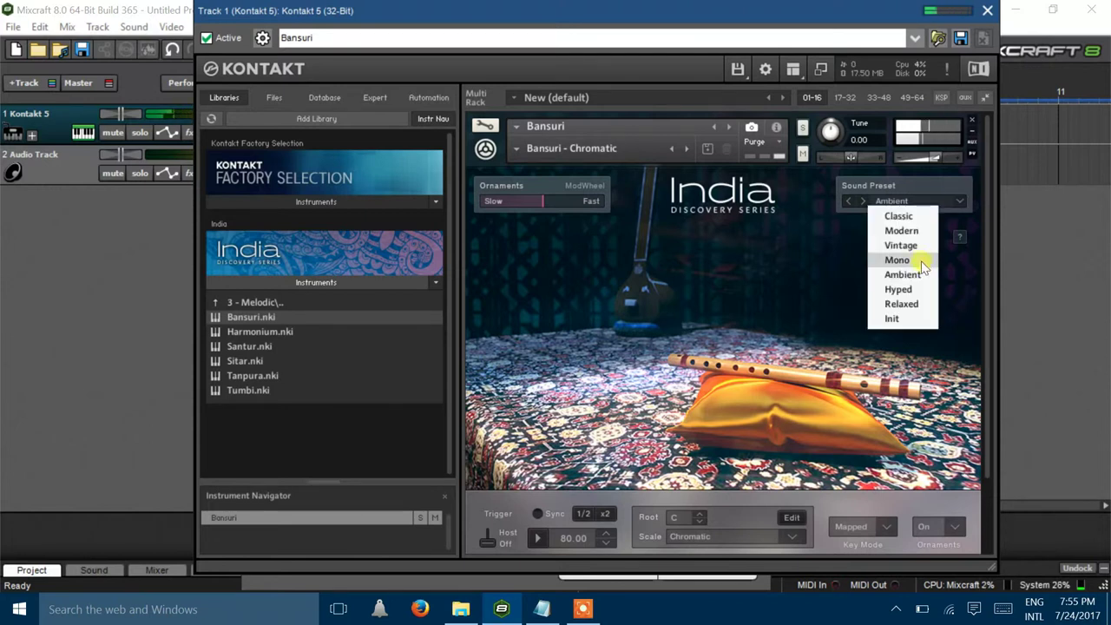
left_click(907, 289)
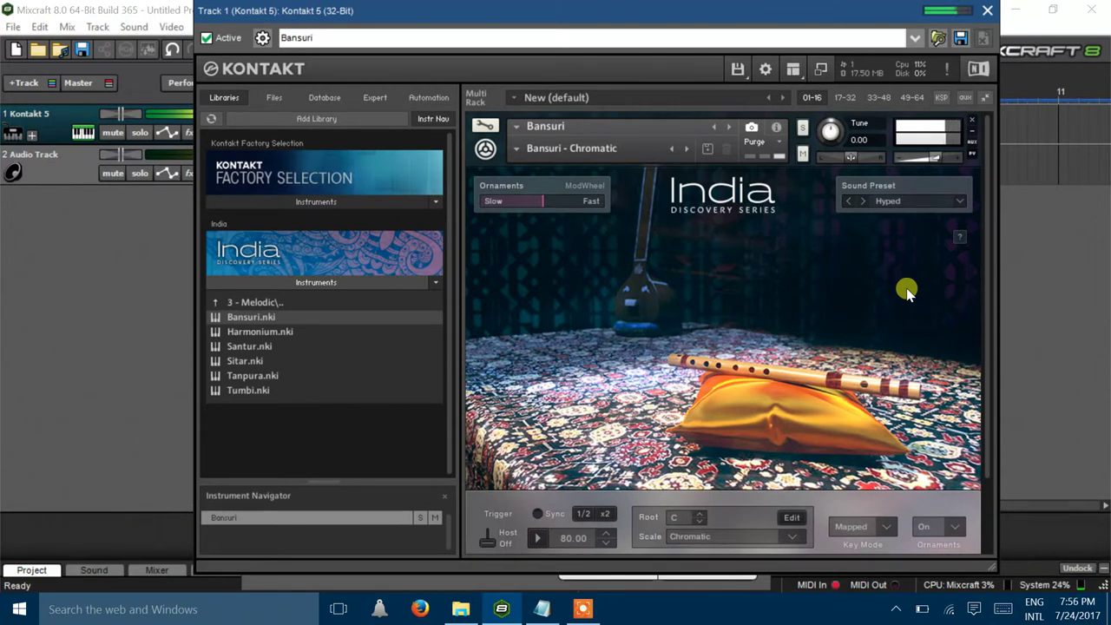
left_click(959, 202)
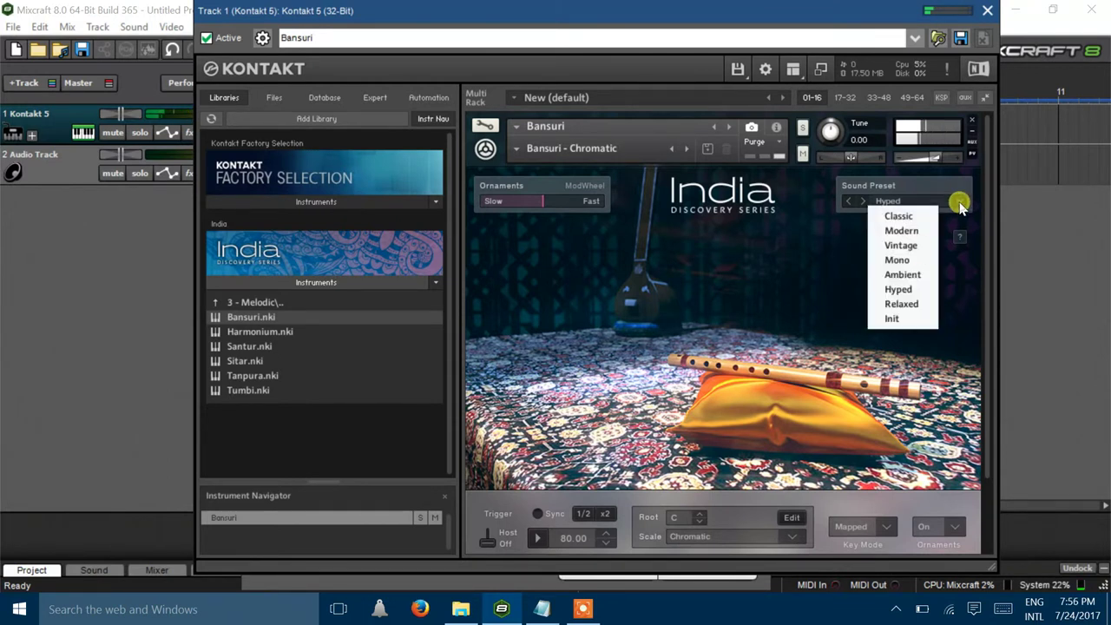
left_click(896, 305)
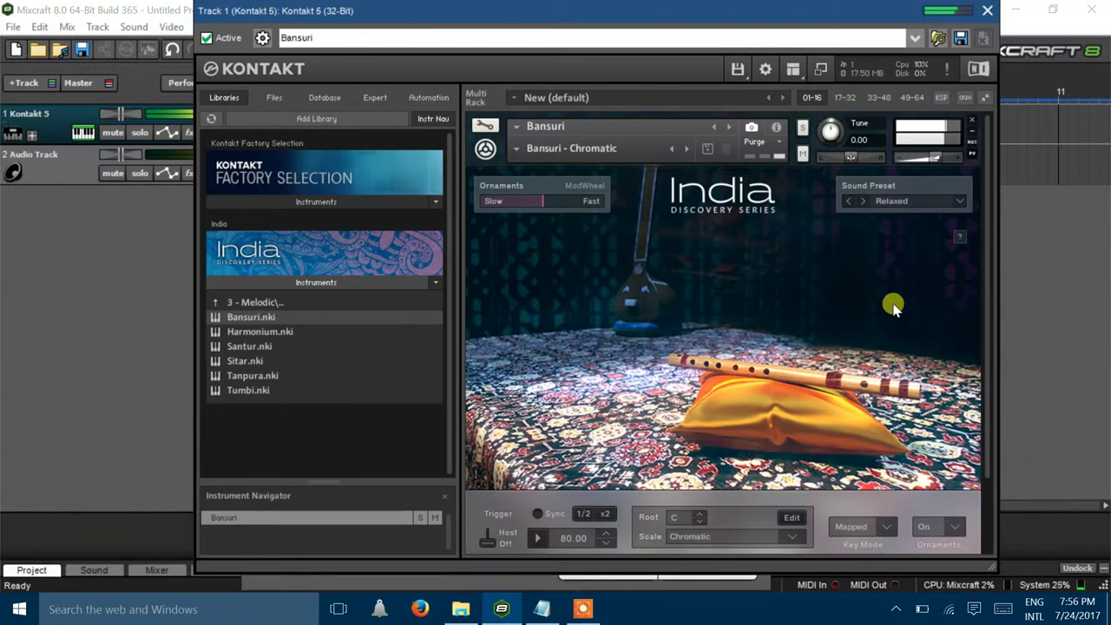
Switch to Notepad, add the line "2 harmonium" under the Bansuri line and return to Kontakt.
left_click(555, 612)
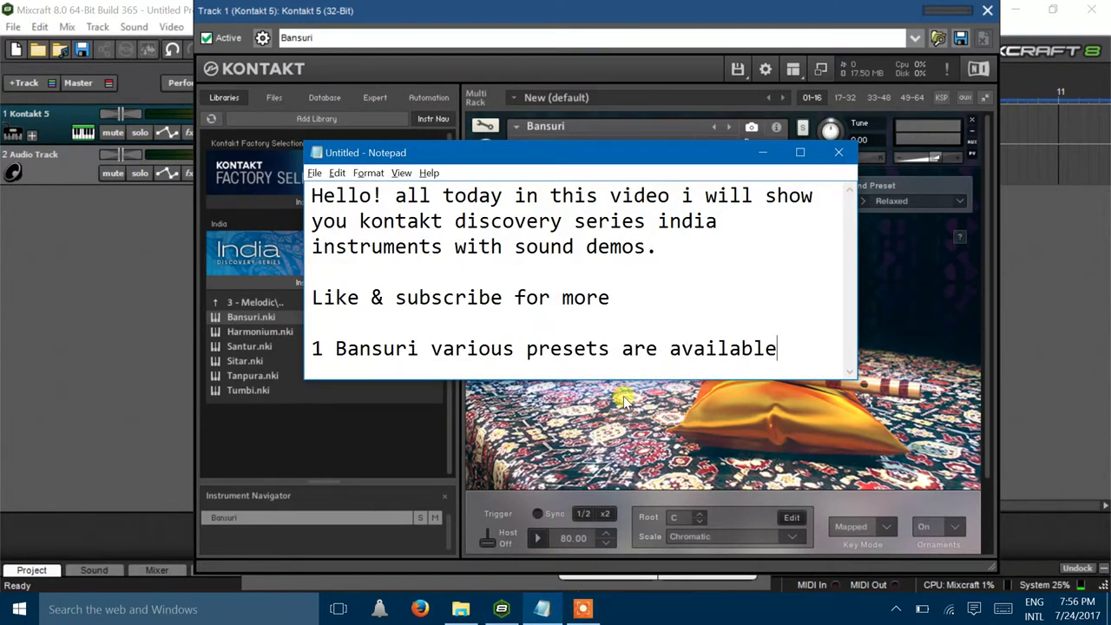
key("Return")
type("2 harmonium")
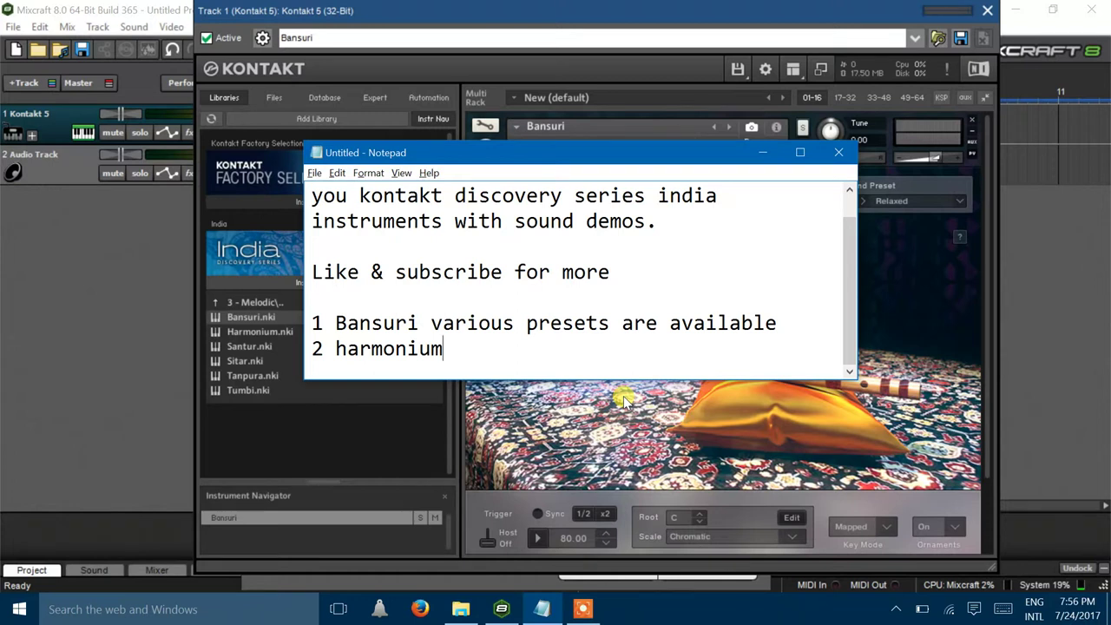
left_click(622, 396)
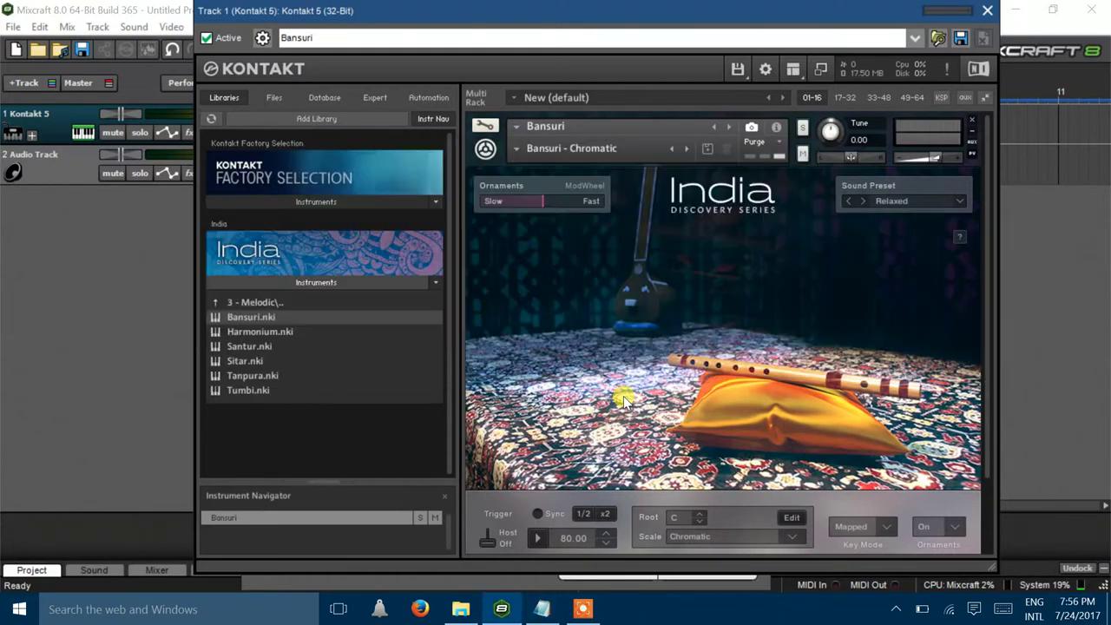
Replace the Bansuri with the Harmonium and choose its Chromatic snapshot.
left_click(727, 126)
left_click(686, 151)
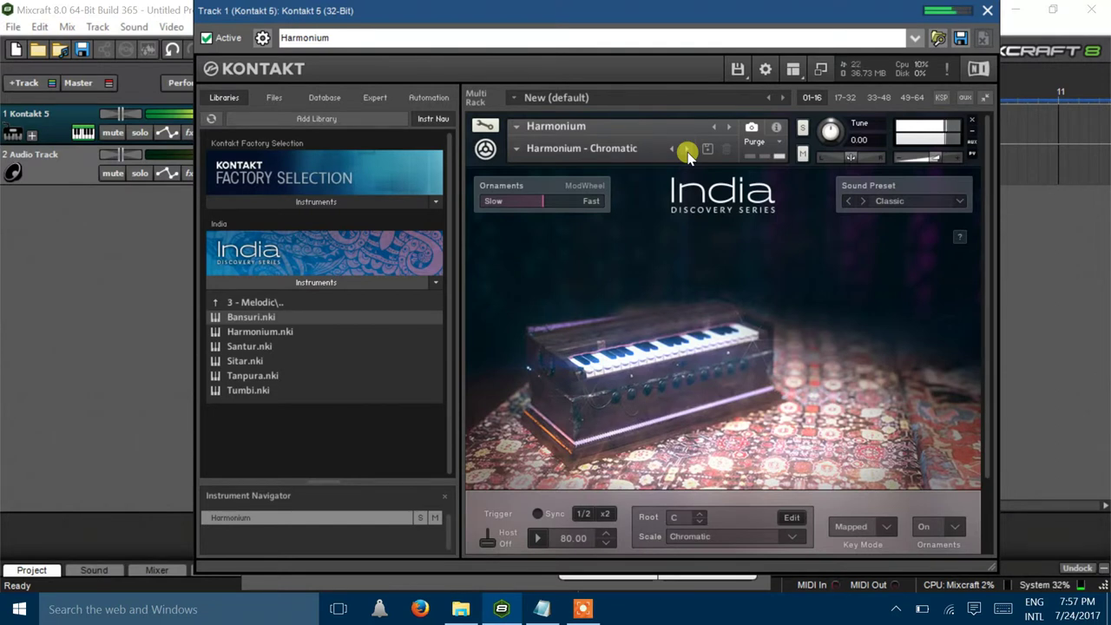
Audition the Harmonium's Modern sound preset, followed by Ambient.
left_click(925, 203)
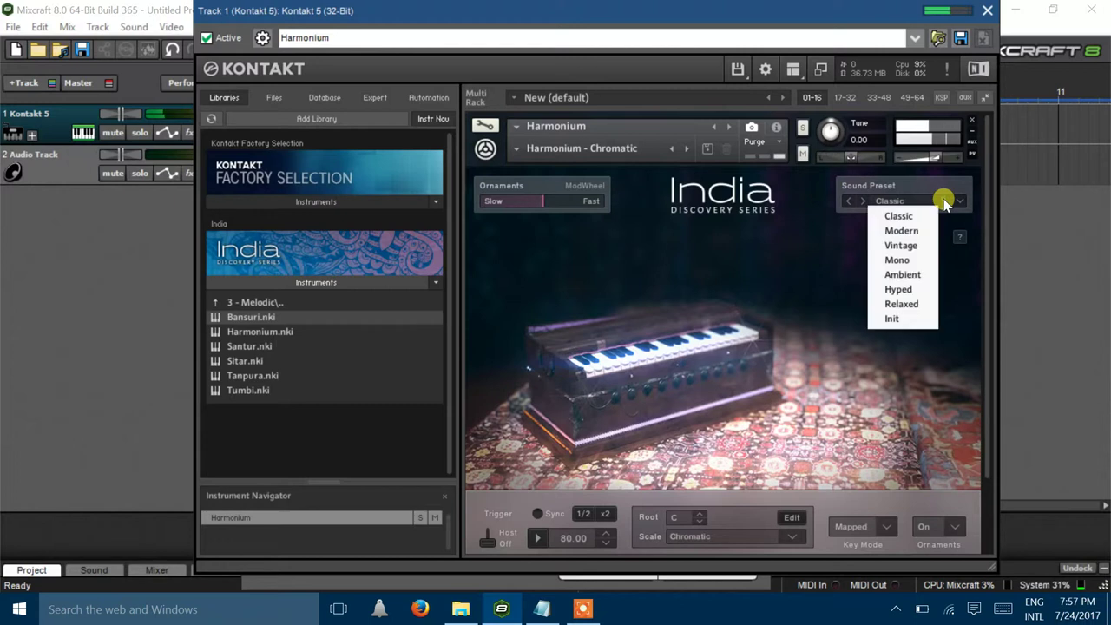
left_click(899, 231)
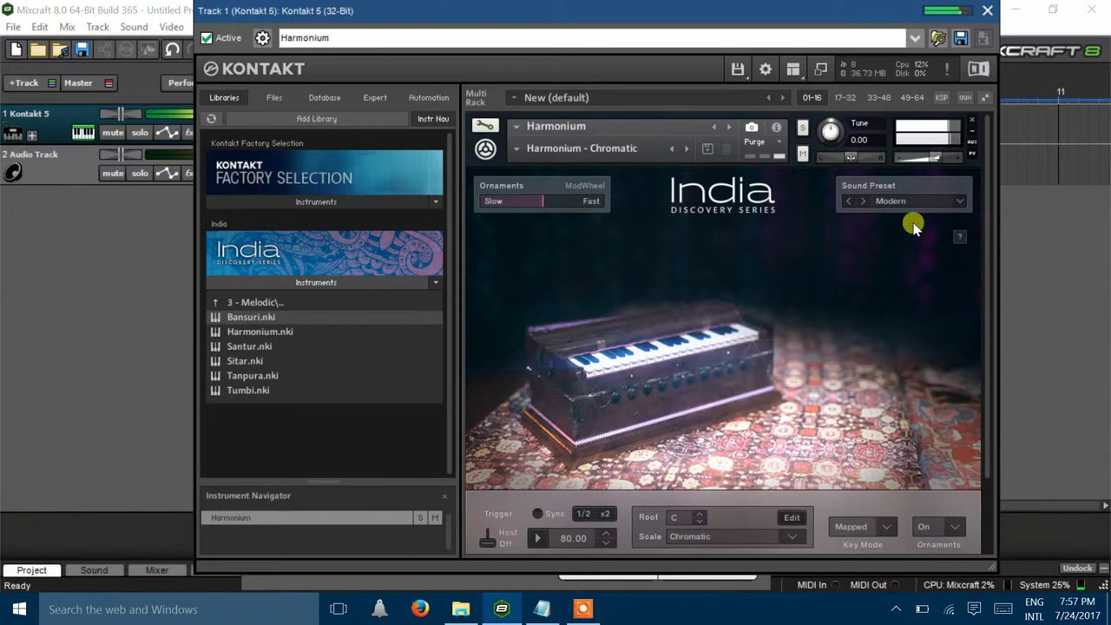
left_click(938, 205)
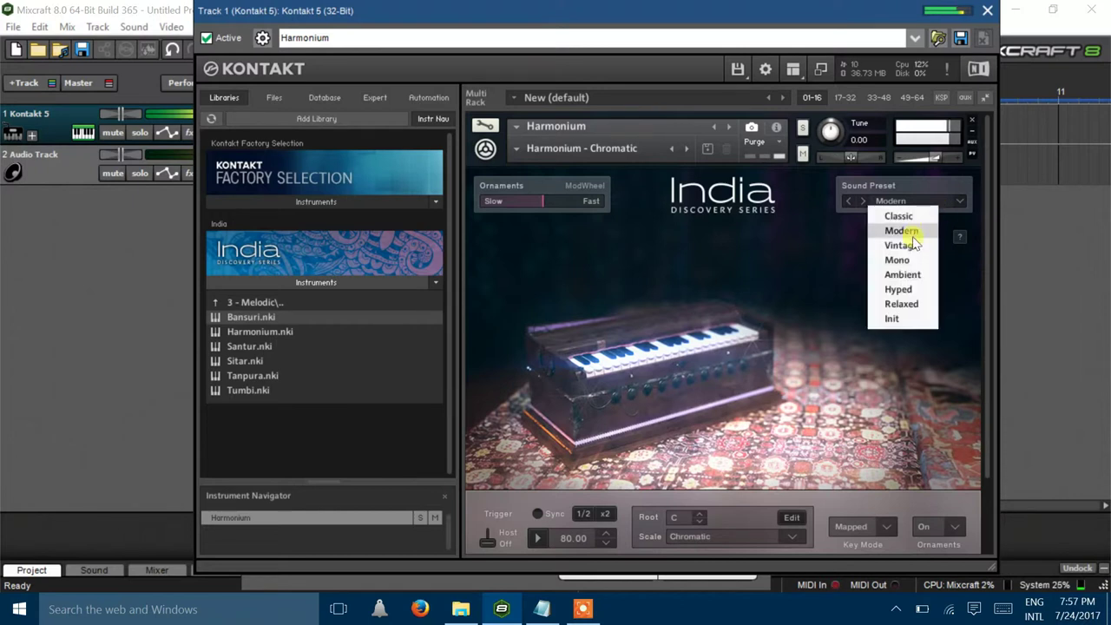
left_click(897, 275)
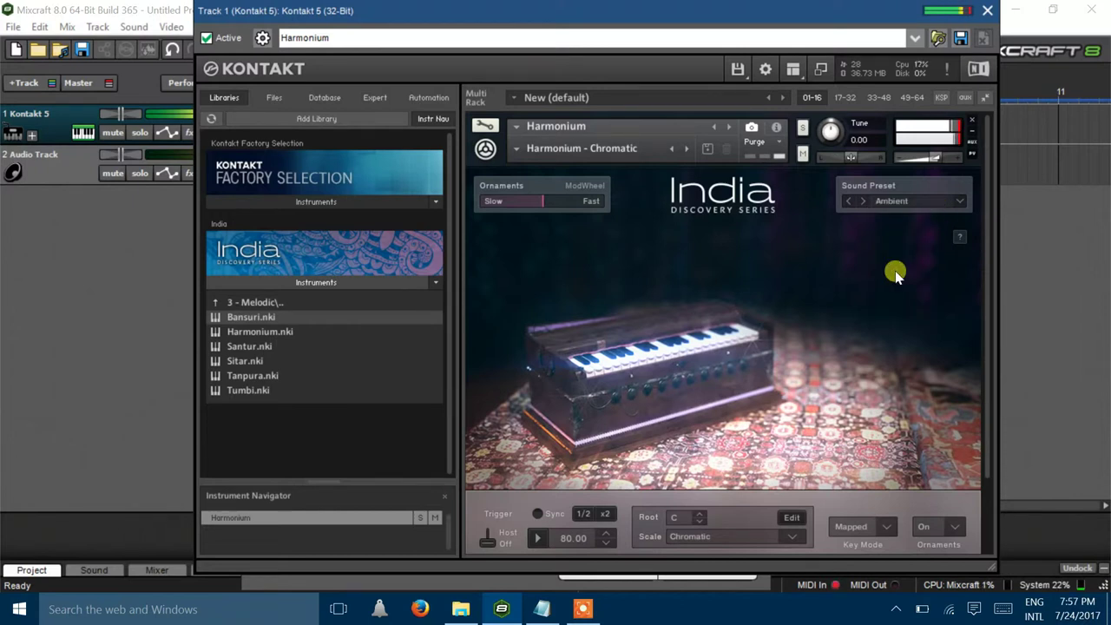
Nudge the Harmonium's pan slightly to the left and select its Hyped sound preset.
left_click(927, 129)
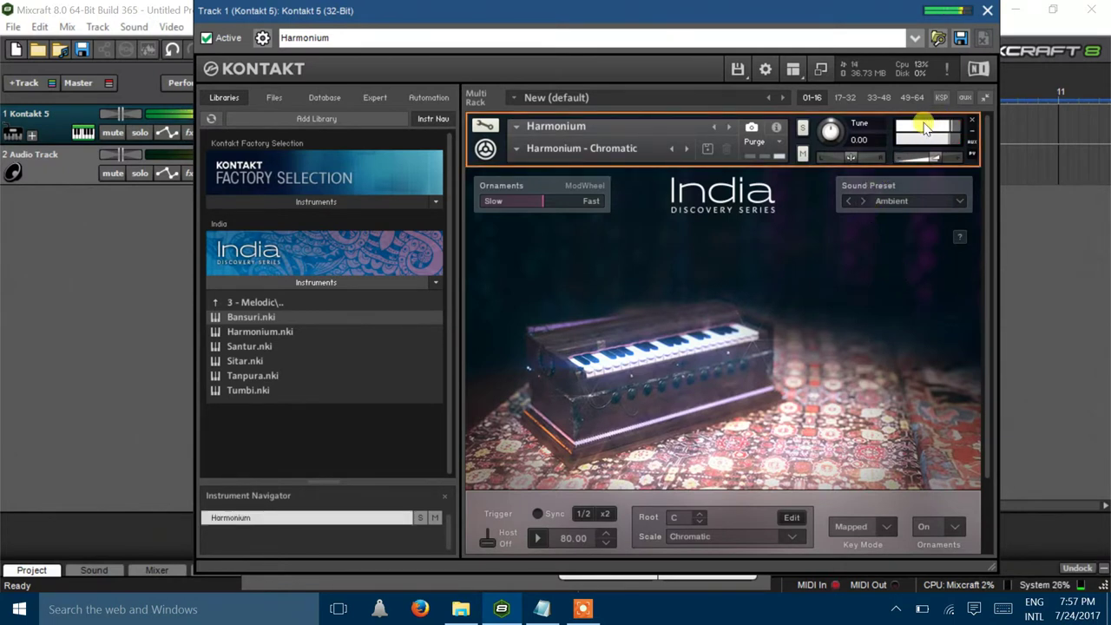
left_click_drag(852, 156, 853, 162)
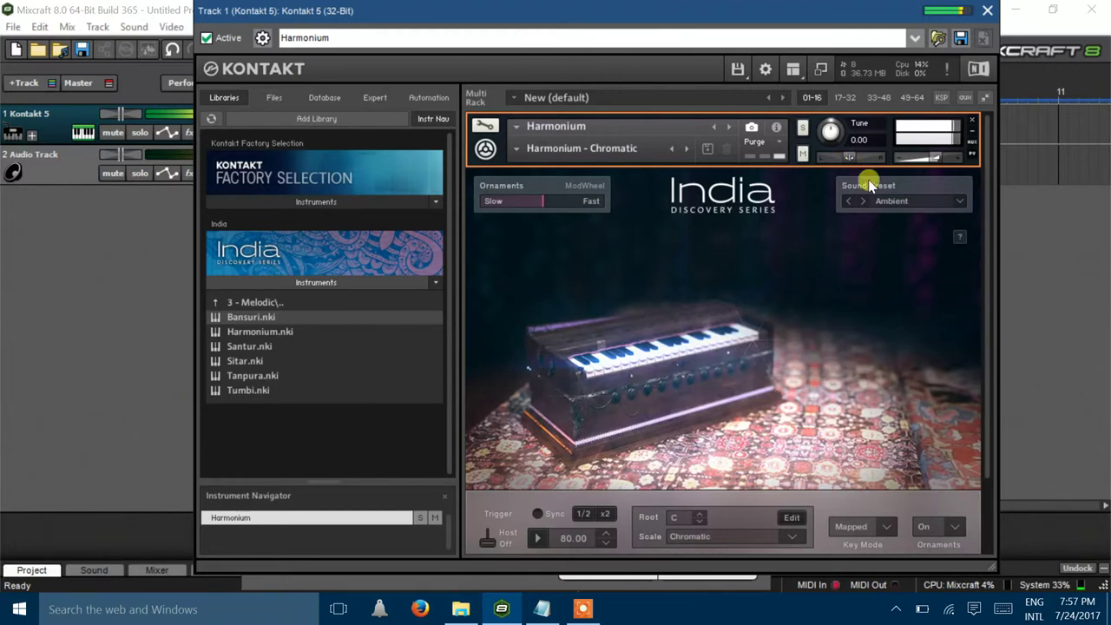
left_click(925, 201)
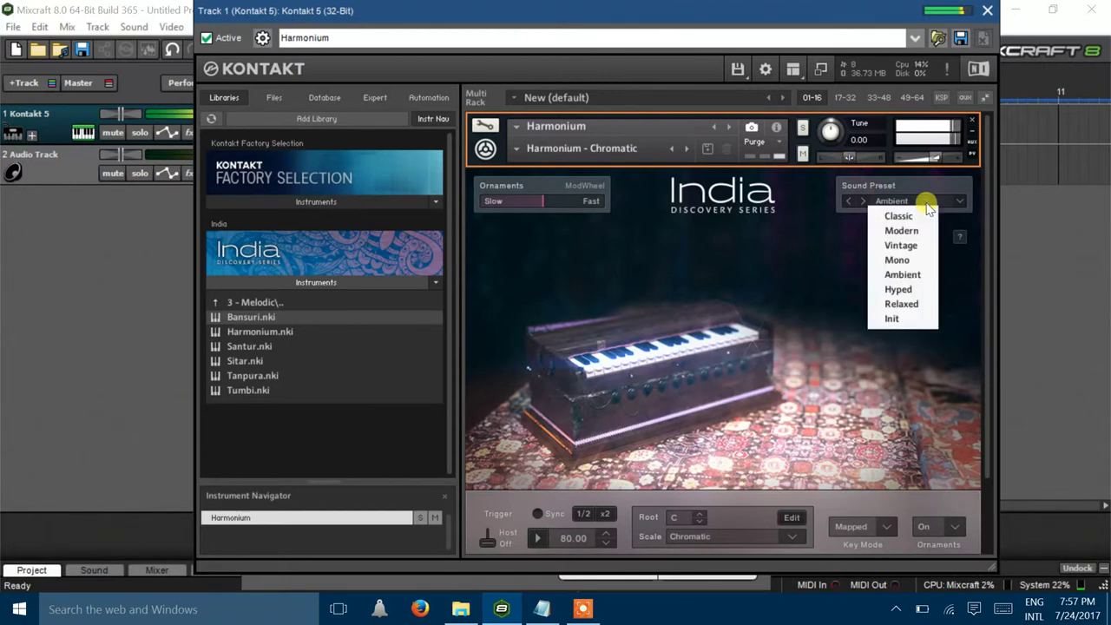
left_click(897, 289)
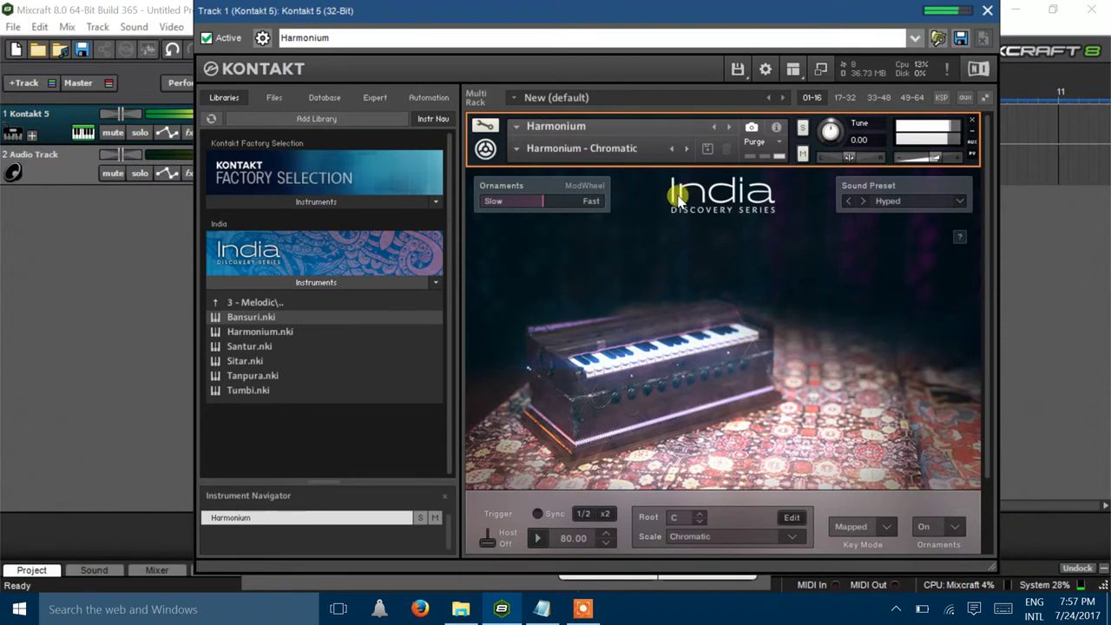
Replace the Harmonium with the Santur, add the line "3-santur" below harmonium in Notepad and return to Kontakt.
left_click(728, 126)
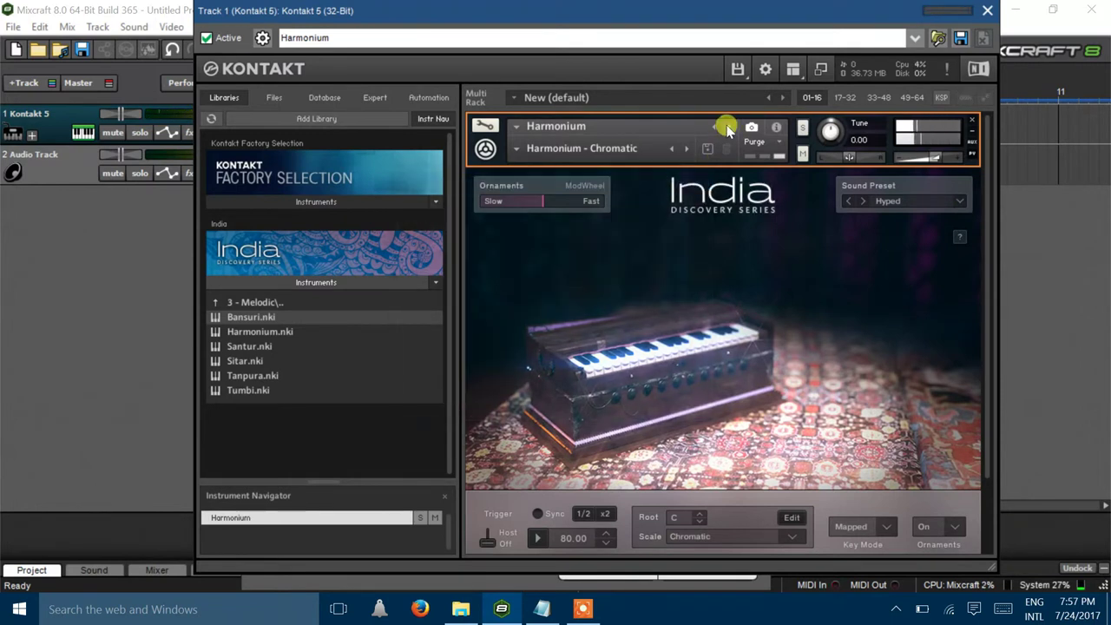
left_click(538, 609)
key("Return")
type("santu")
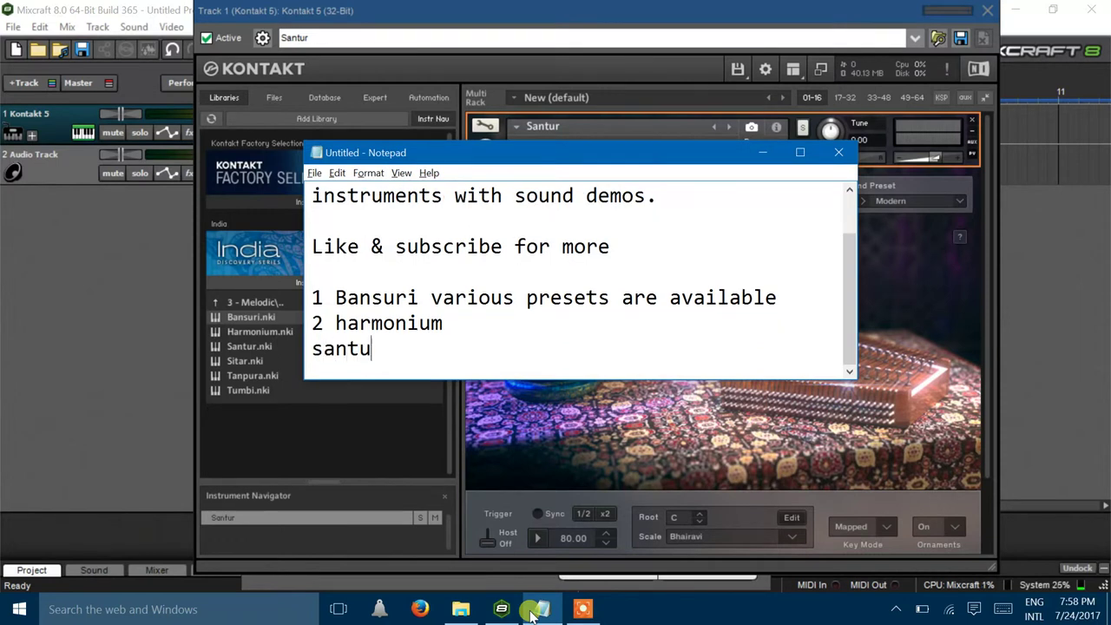
type("r")
type("3-")
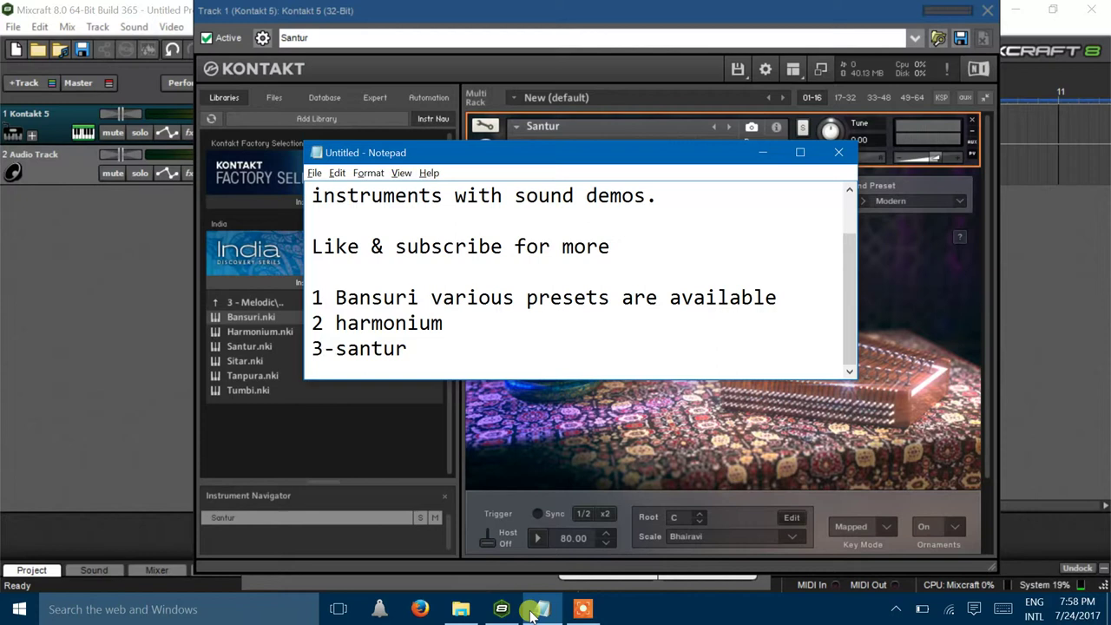
left_click(533, 612)
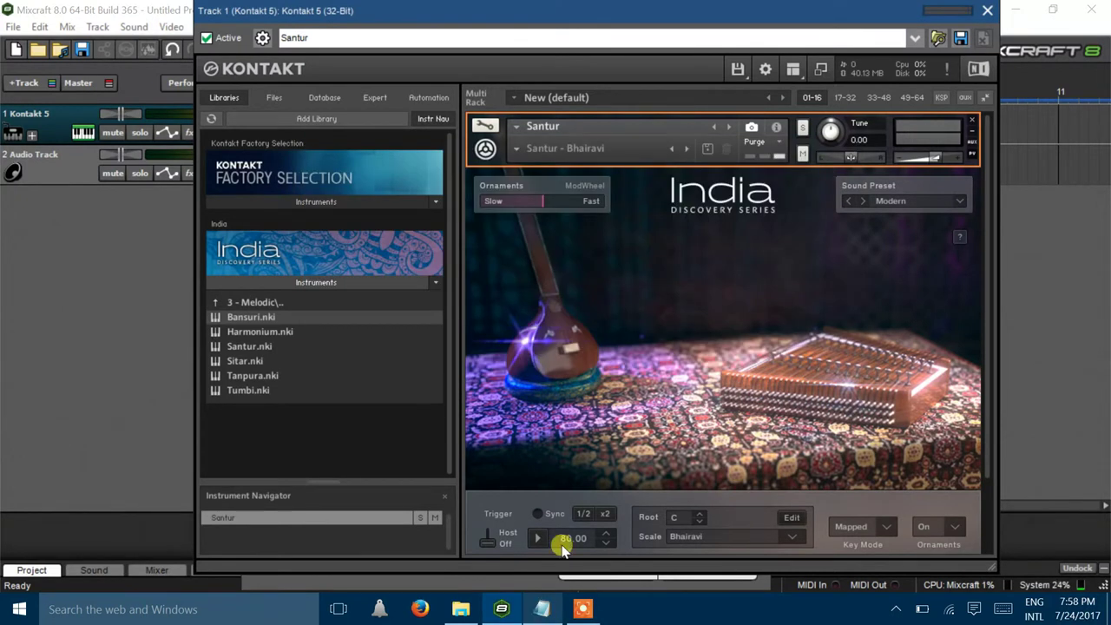
Choose the Santur's Chromatic snapshot and select its Modern sound preset.
left_click(685, 149)
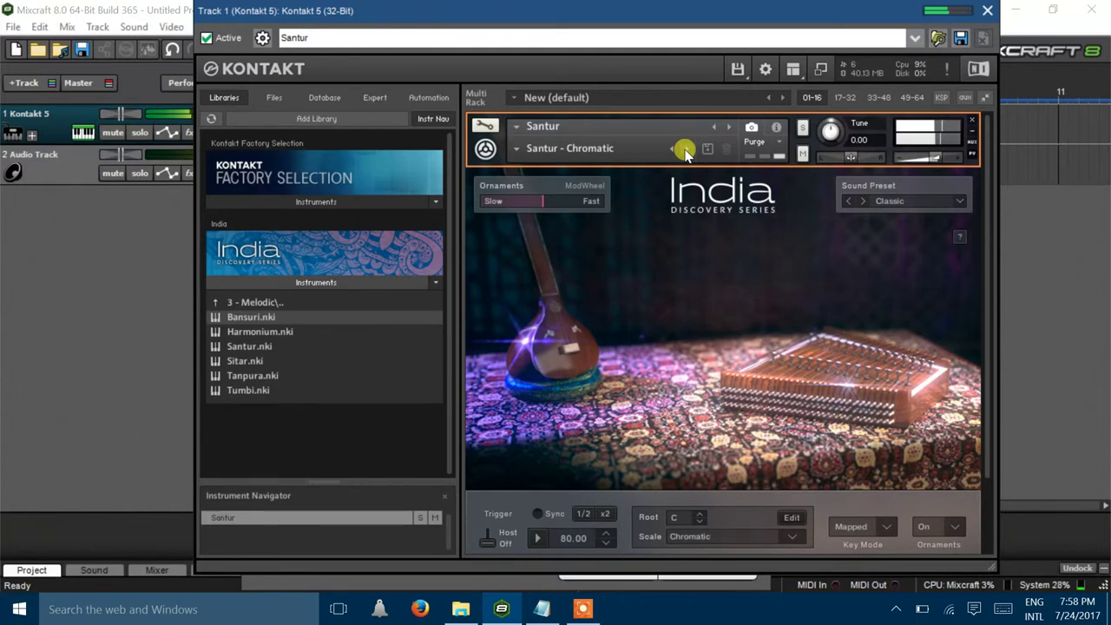
left_click(904, 200)
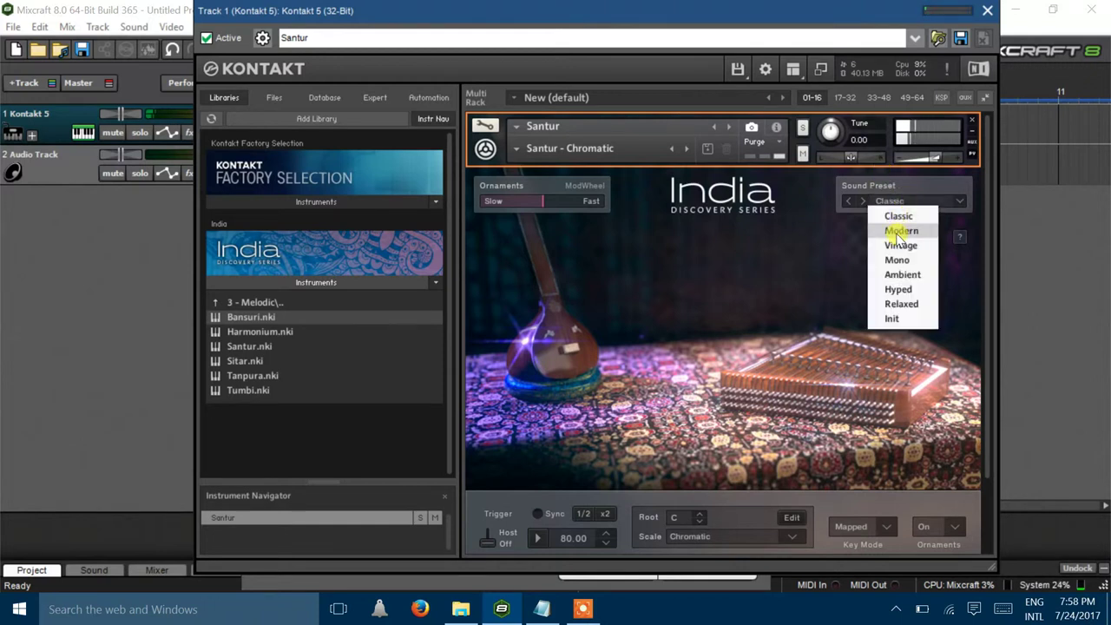
left_click(897, 232)
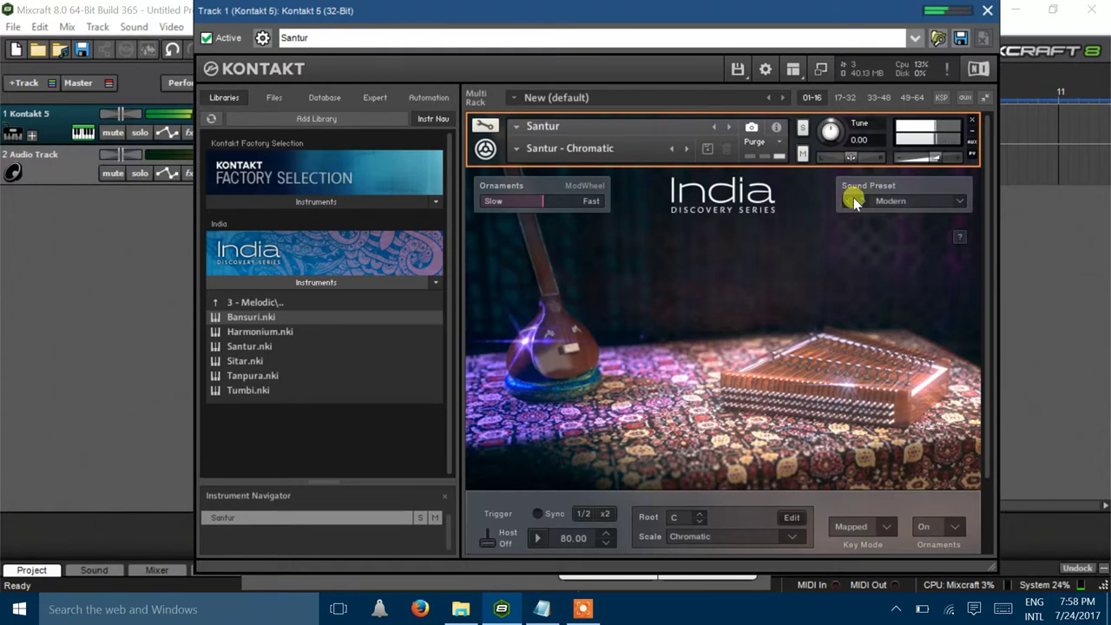
Replace the Santur with the Sitar and choose its Chromatic snapshot.
left_click(733, 126)
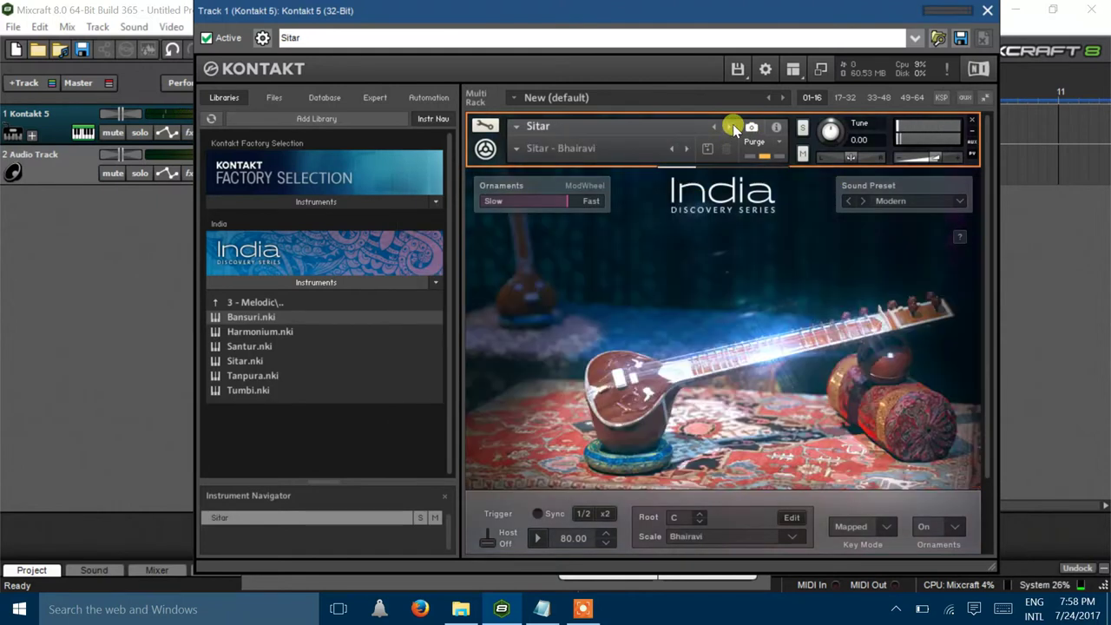
left_click(685, 151)
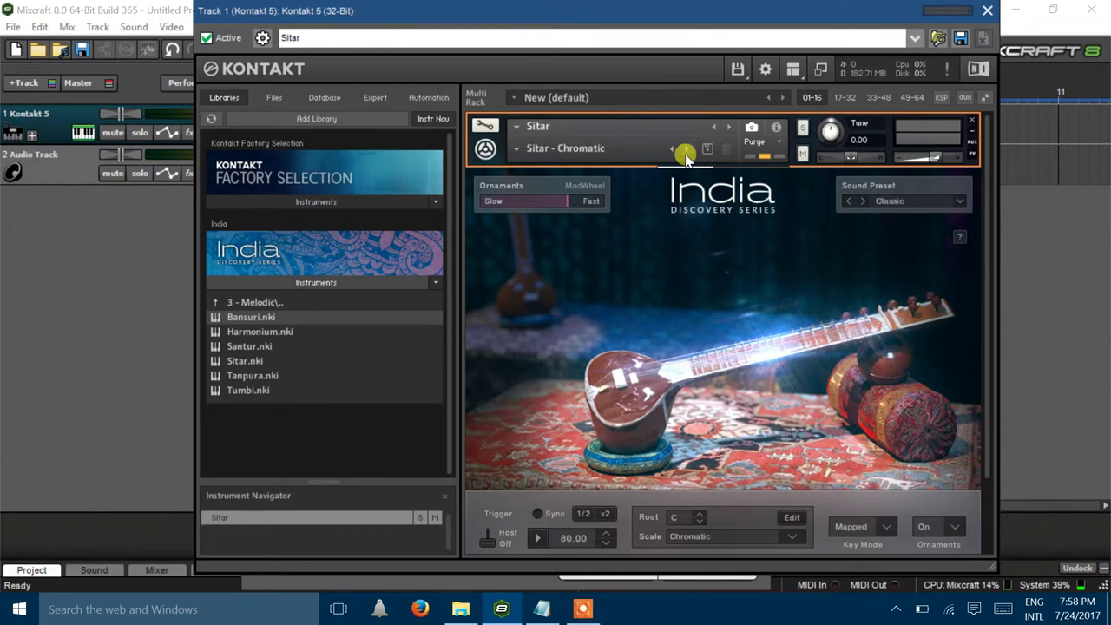
Switch to Notepad, add the line "4 -sitar" below the santur line and return to Kontakt.
key("alt+Tab")
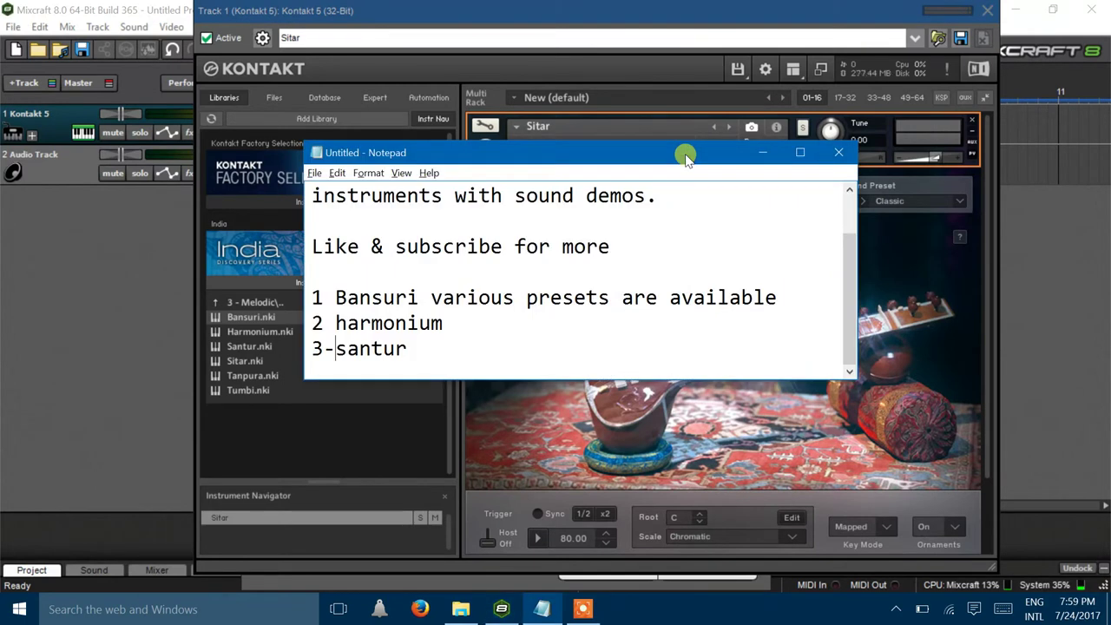
key("Return")
type("4 -sitr")
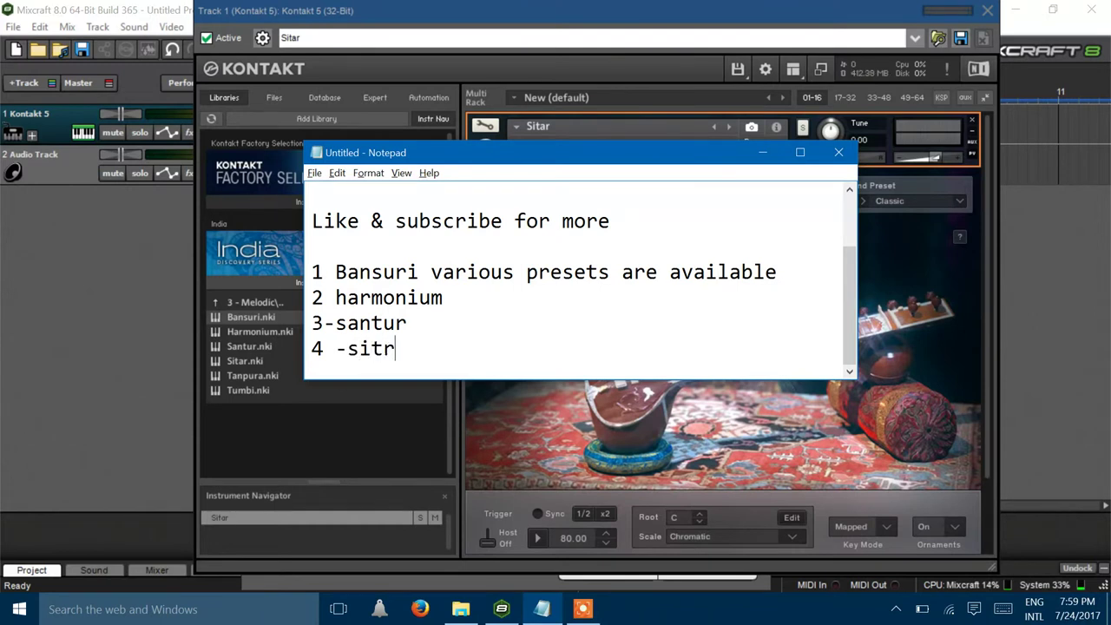
key("BackSpace")
key("BackSpace")
type("ar")
key("BackSpace")
key("BackSpace")
type("tar")
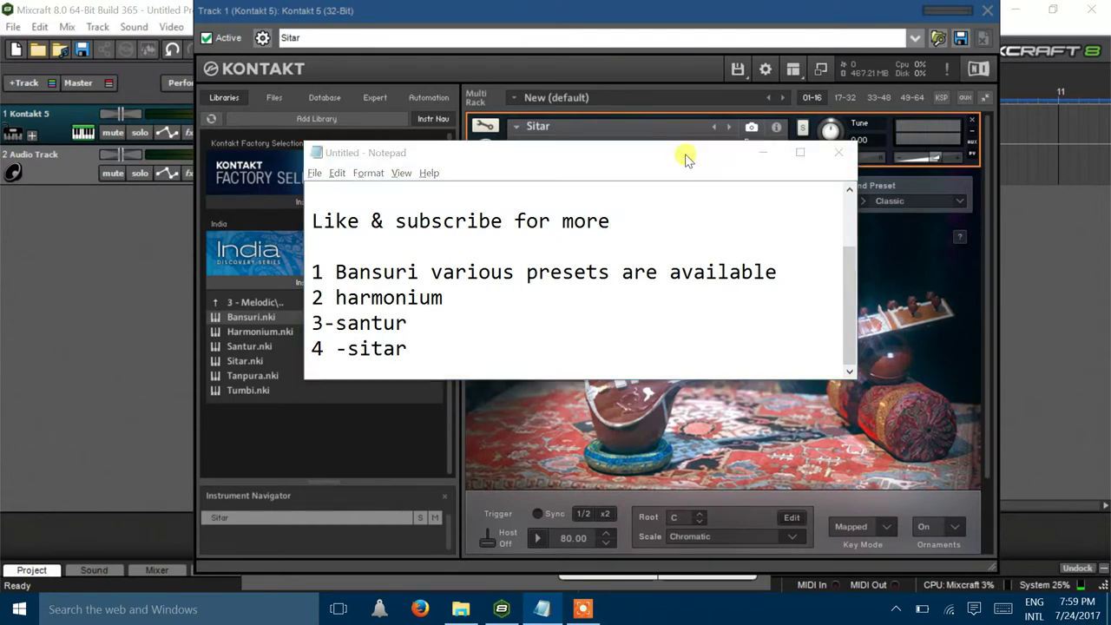
key("alt+Tab")
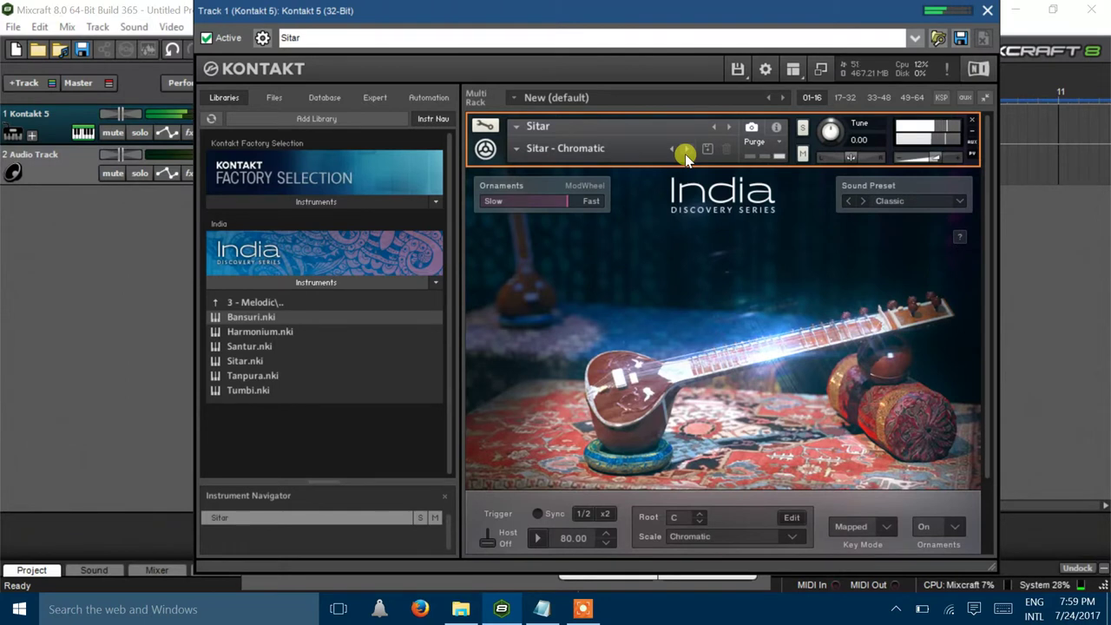
Audition the Sitar's Mono and Init sound presets and finish on the Relaxed preset.
left_click(881, 200)
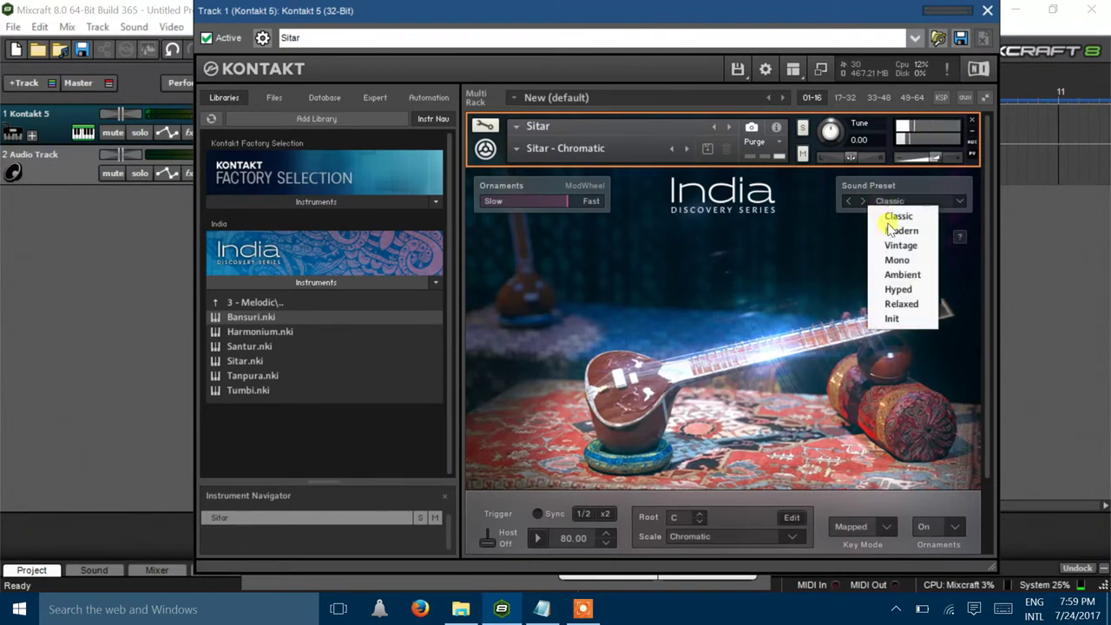
left_click(896, 261)
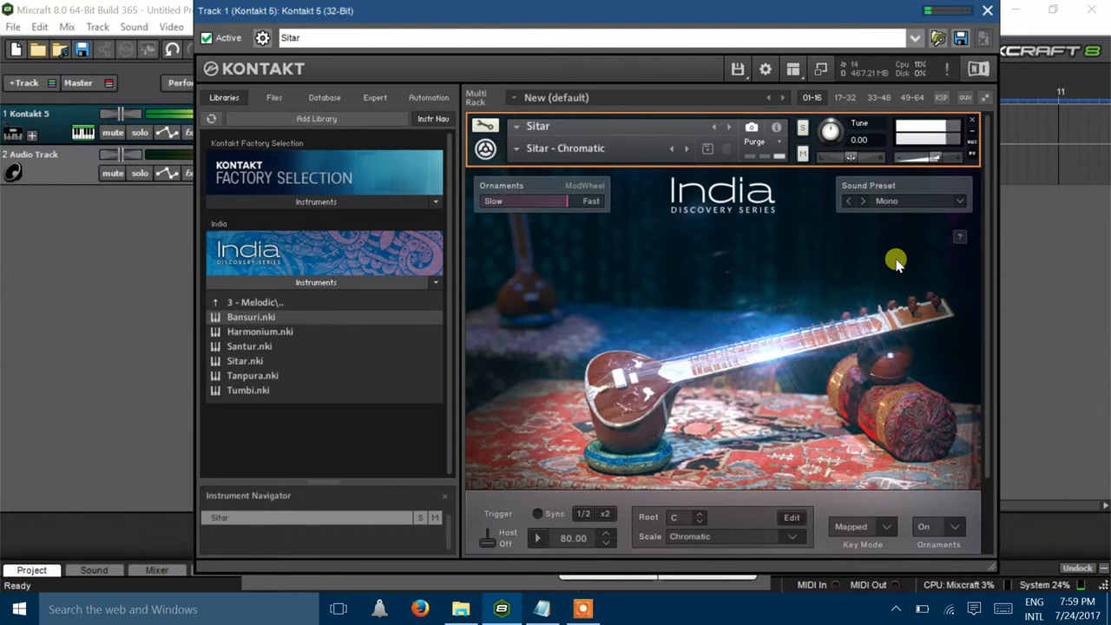
left_click(880, 201)
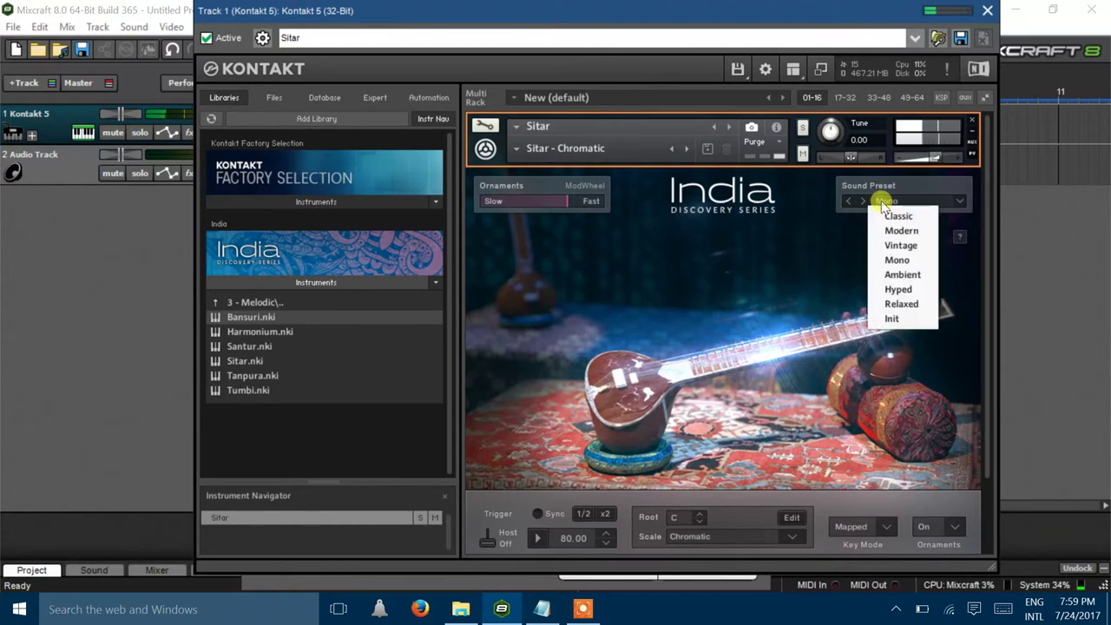
left_click(899, 318)
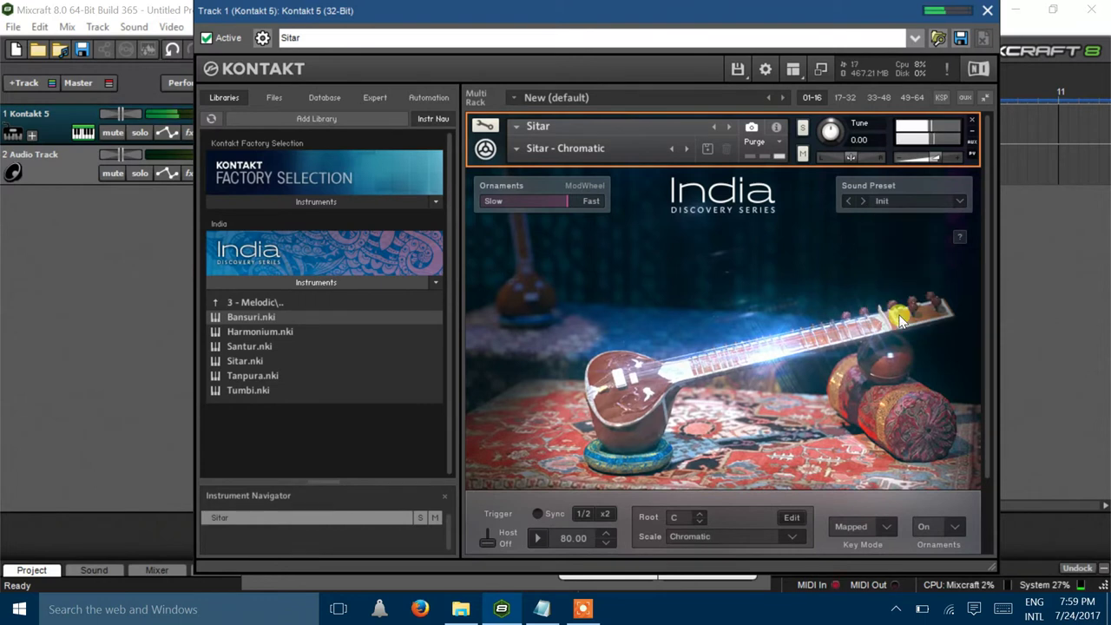
left_click(951, 208)
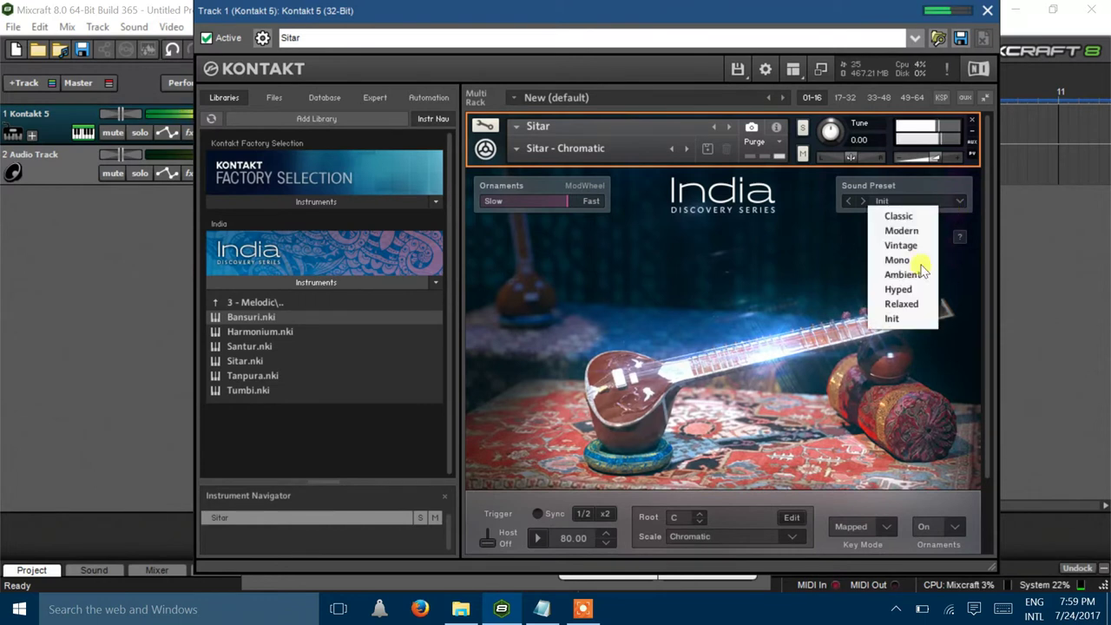
left_click(899, 312)
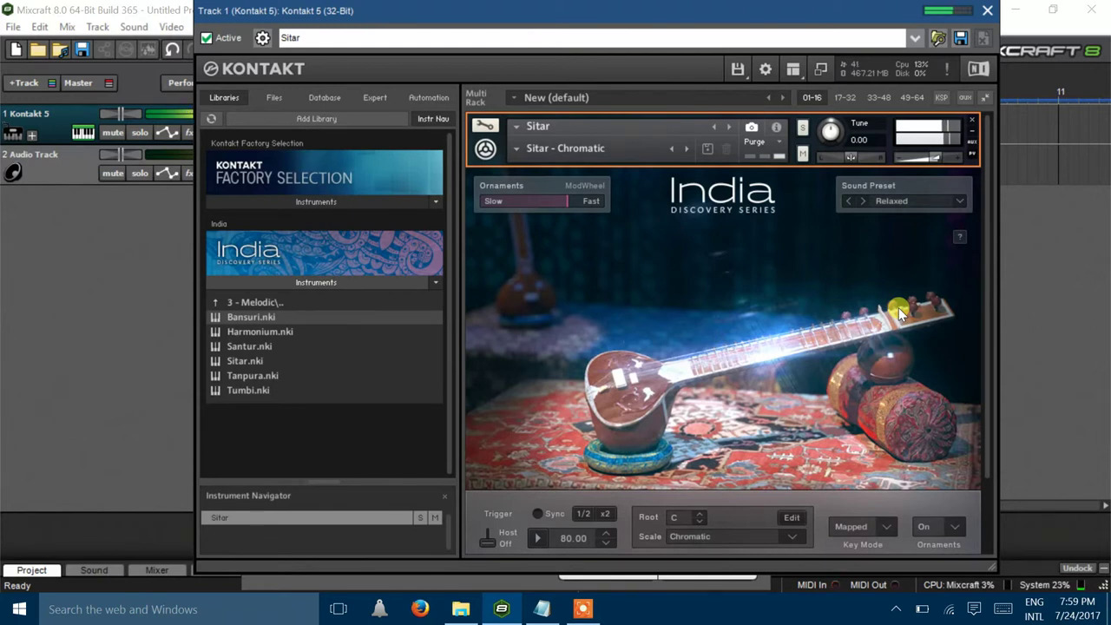
Start the Sitar's background tanpura and add "also tanpura is given as you can listen in bacground" below the sitar line in Notepad.
left_click(543, 537)
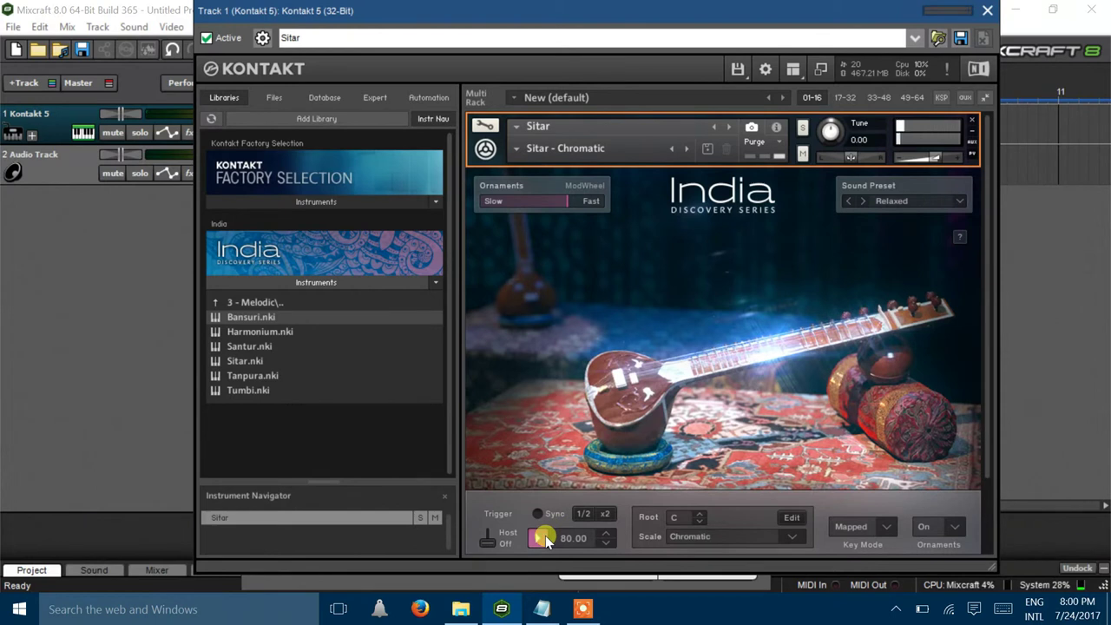
left_click(539, 610)
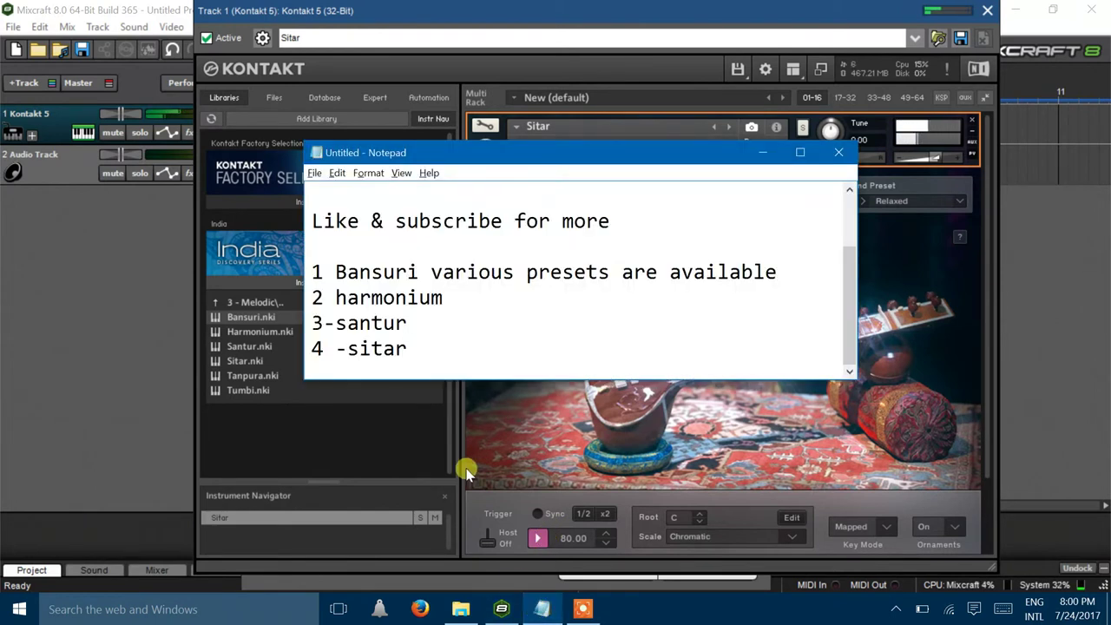
key("Return")
type("also tanpu")
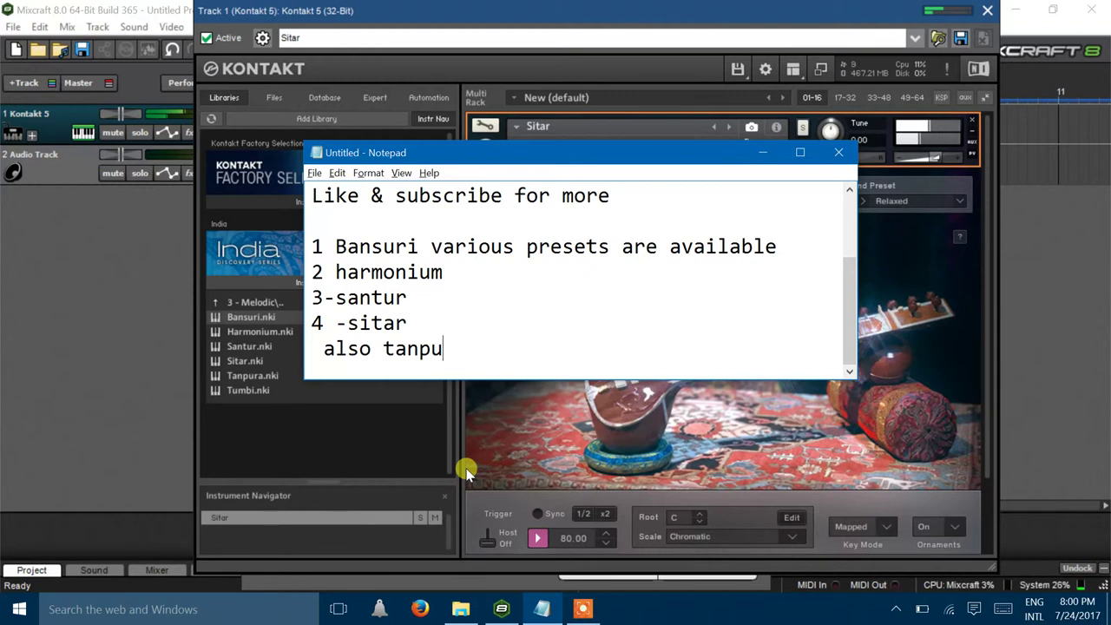
type("ra is given ")
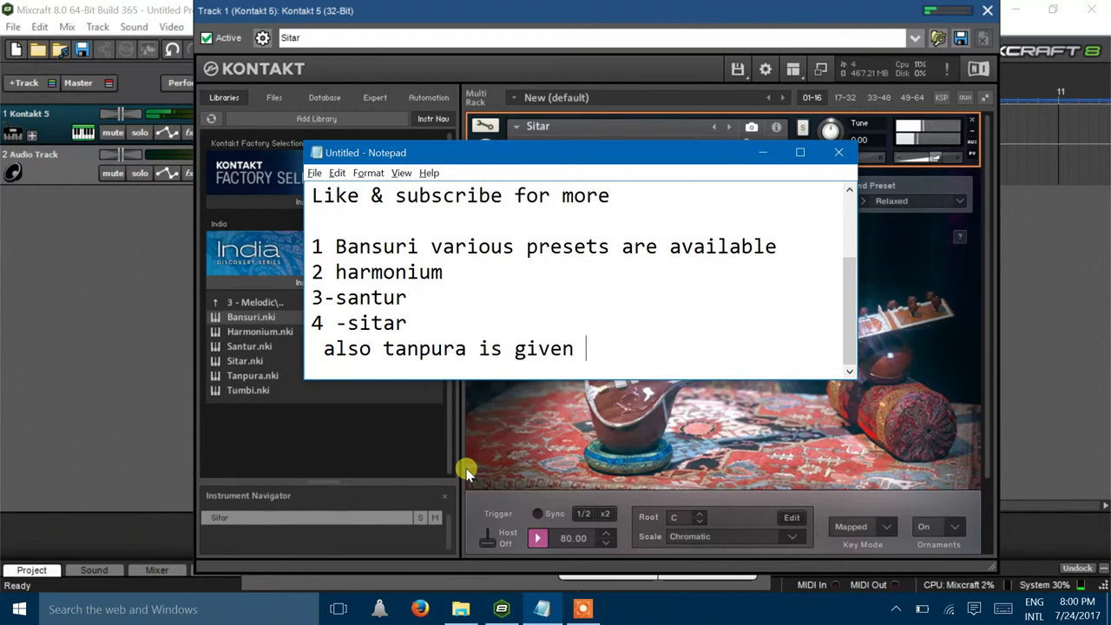
type("as you ")
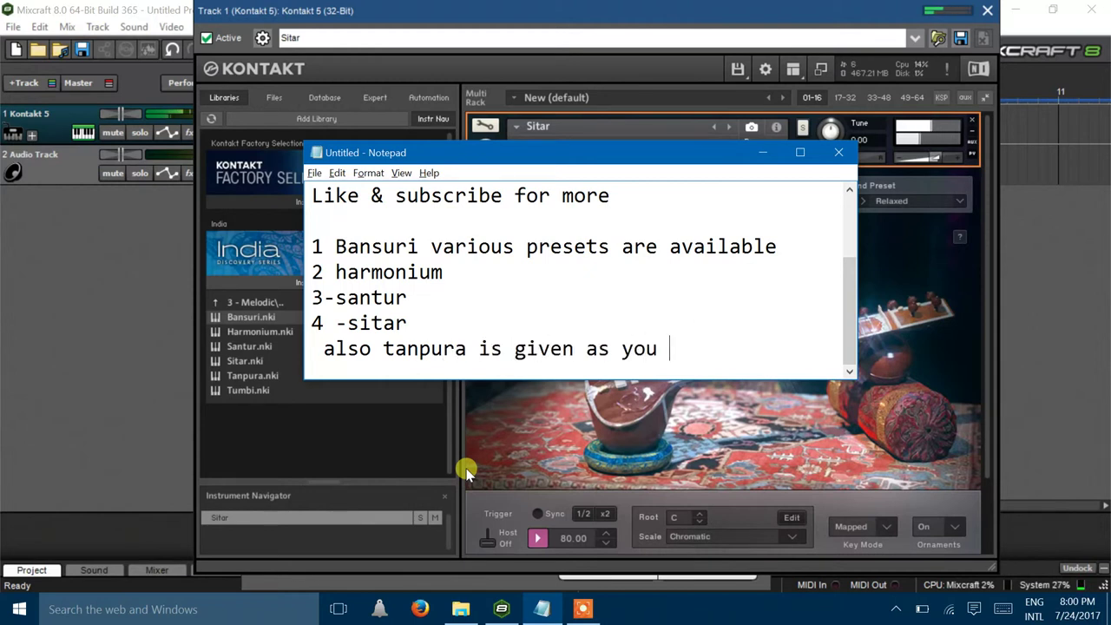
type("can listen")
type("in")
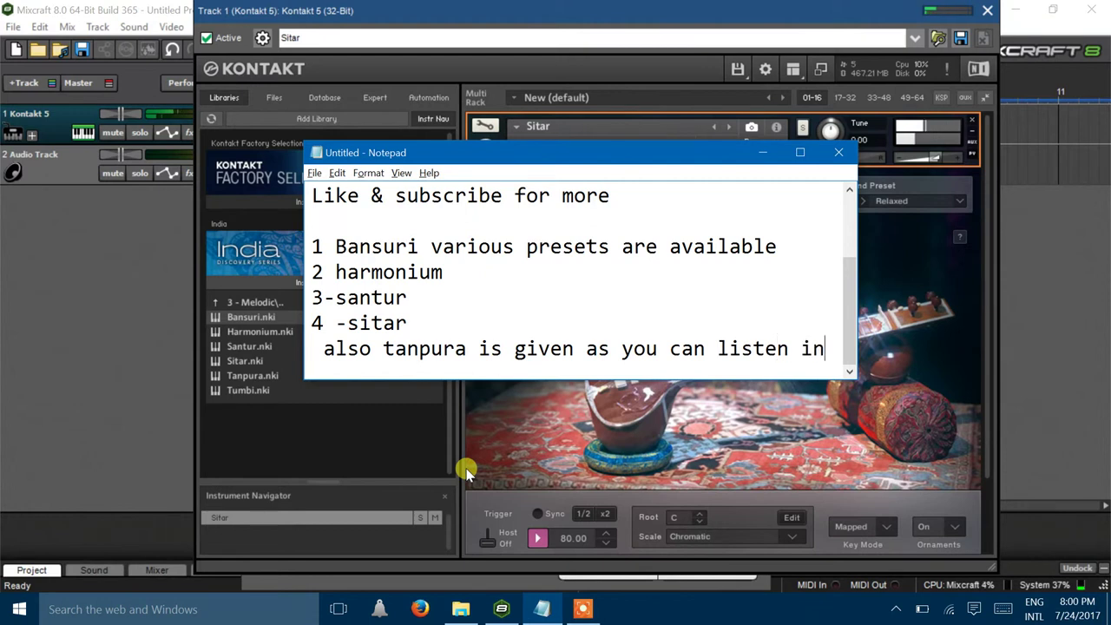
type(" bacground")
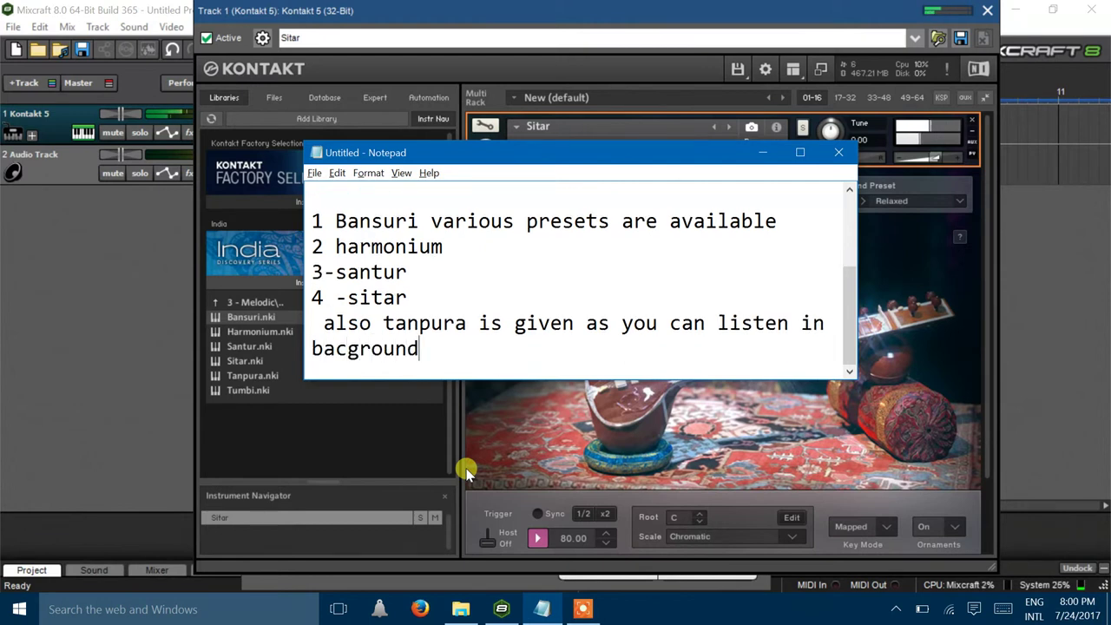
Return to Kontakt, raise the system volume and set the Sitar's root note to C#.
left_click(612, 453)
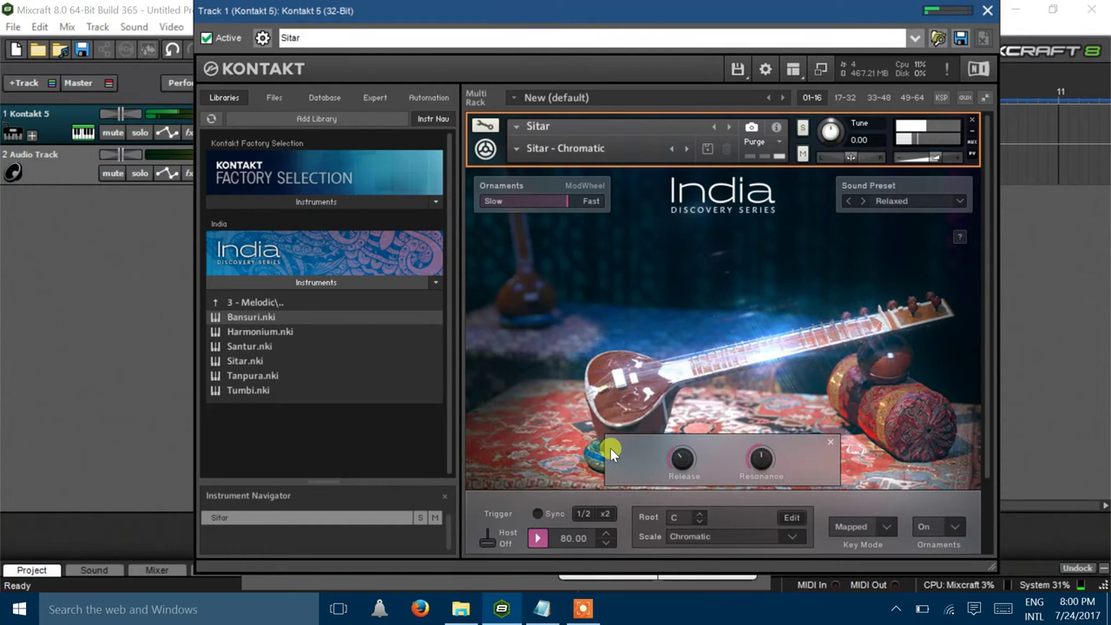
key("XF86AudioRaiseVolume")
key("XF86AudioRaiseVolume")
key("XF86AudioRaiseVolume")
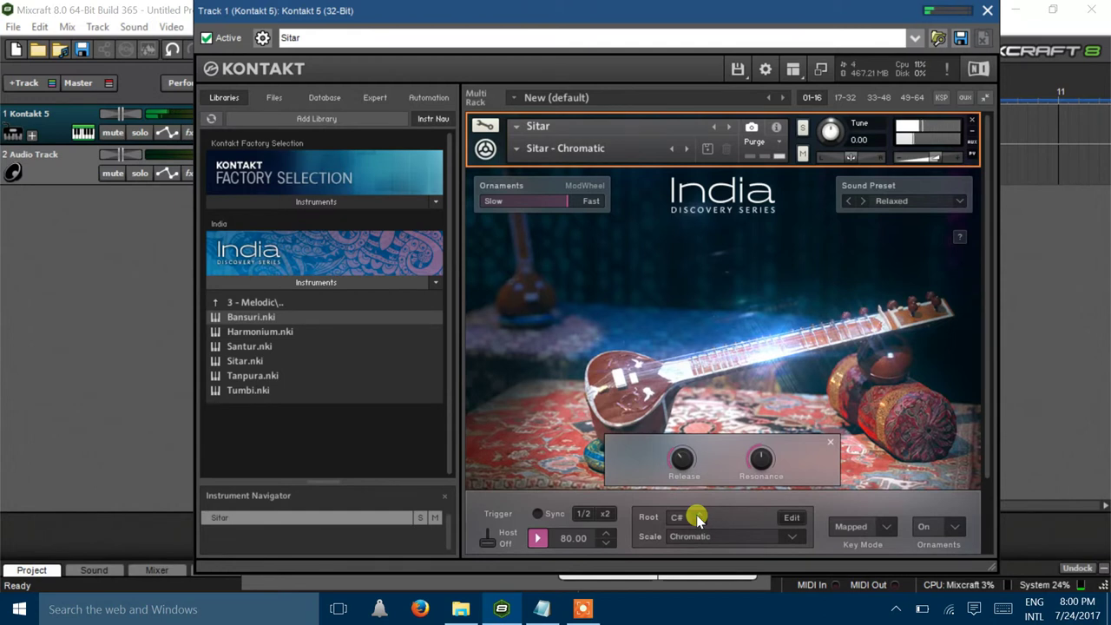
Add the line "you can change scale from below" in Notepad, and in Kontakt reset the root note to C and stop the tanpura.
left_click(547, 610)
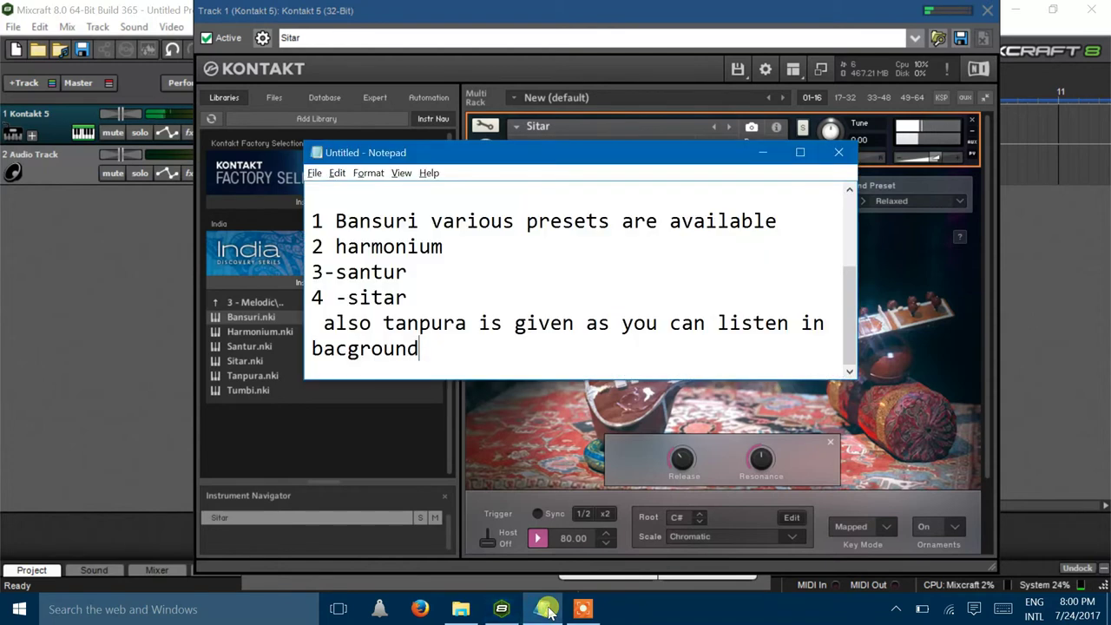
key("Return")
type("you can change scale from below")
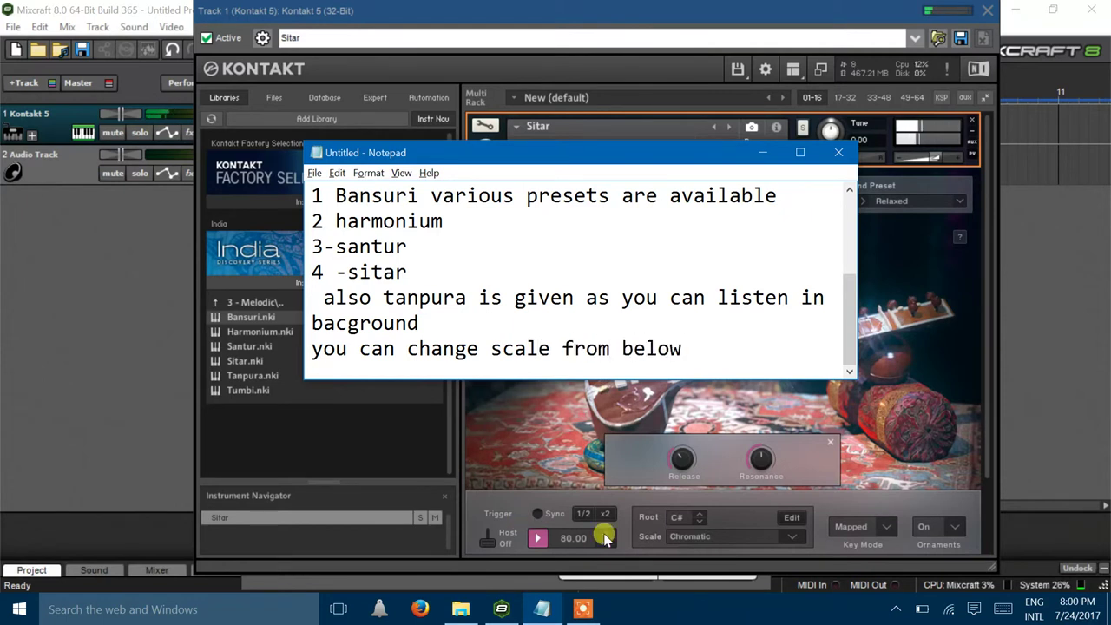
left_click(700, 520)
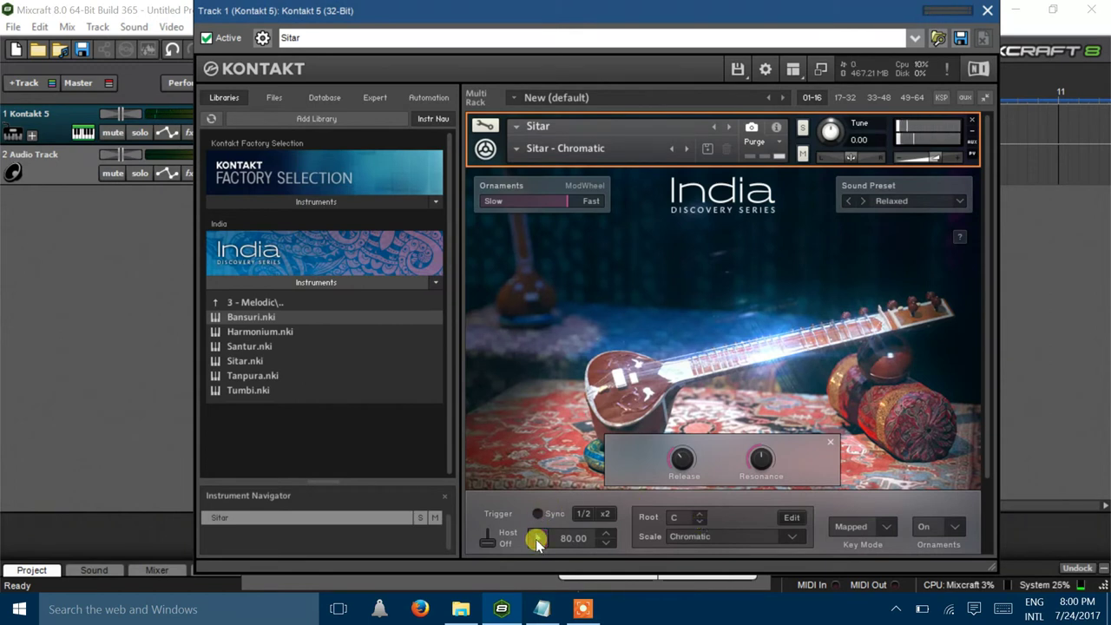
Replace the Sitar with the Tanpura and choose its Chromatic snapshot.
left_click(728, 128)
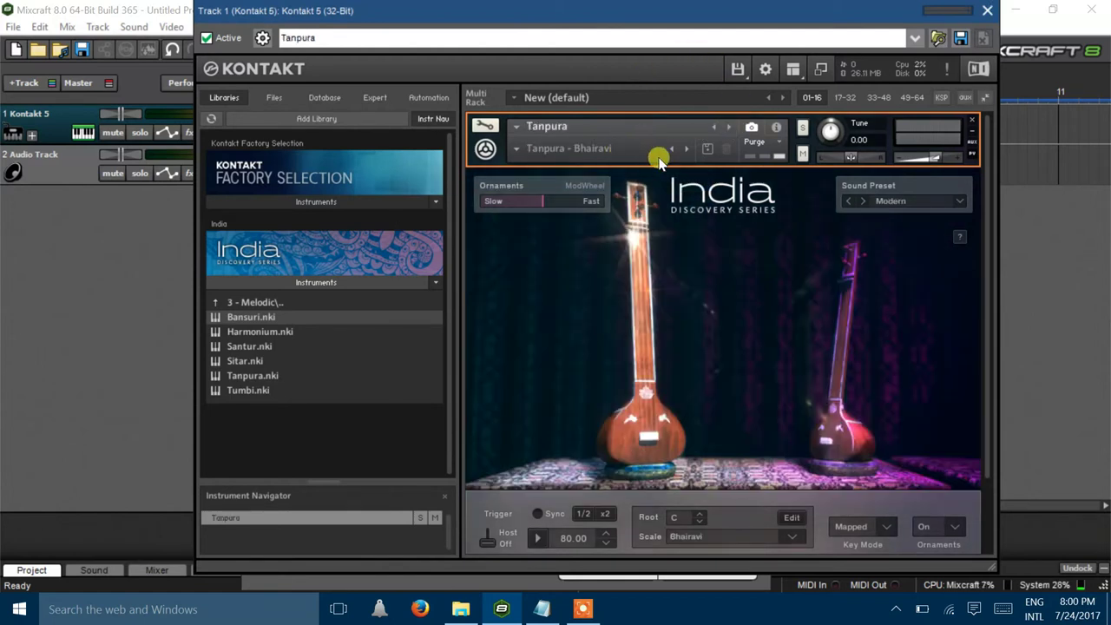
left_click(690, 152)
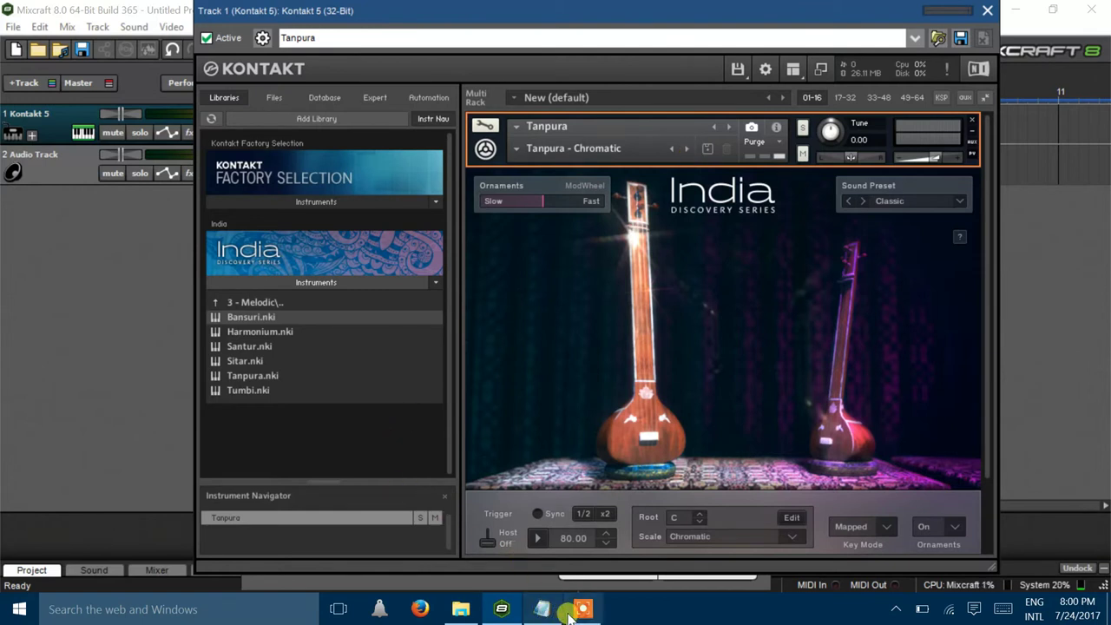
Switch to Notepad and add the line "5 tanpura" after a blank line below the scale note.
mouse_move(501, 609)
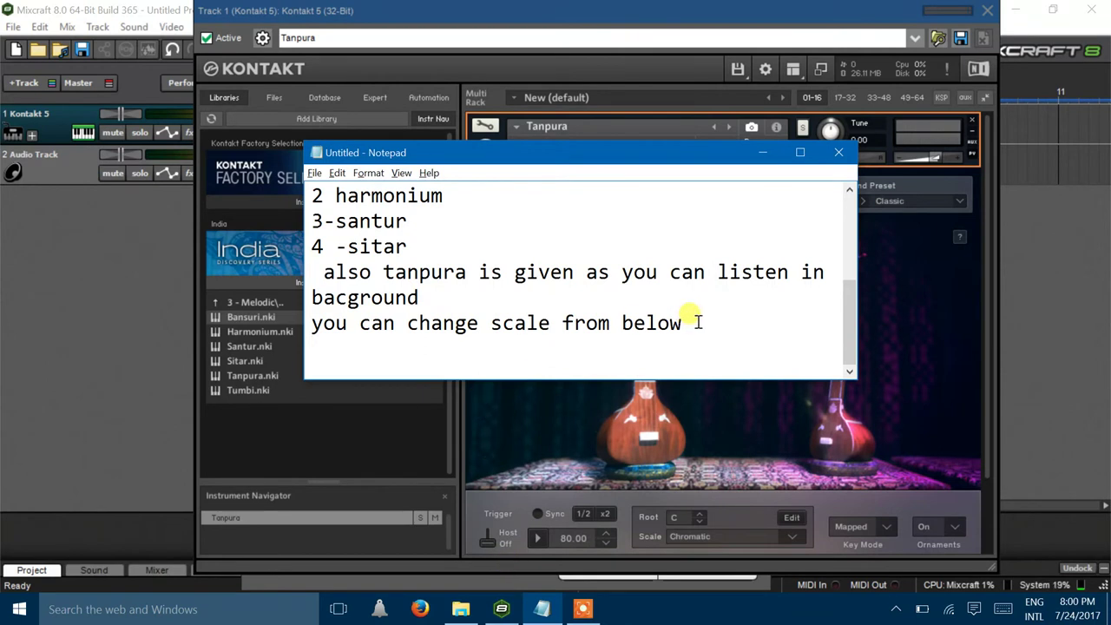
key("Return")
key("Return")
type("5 tanpura")
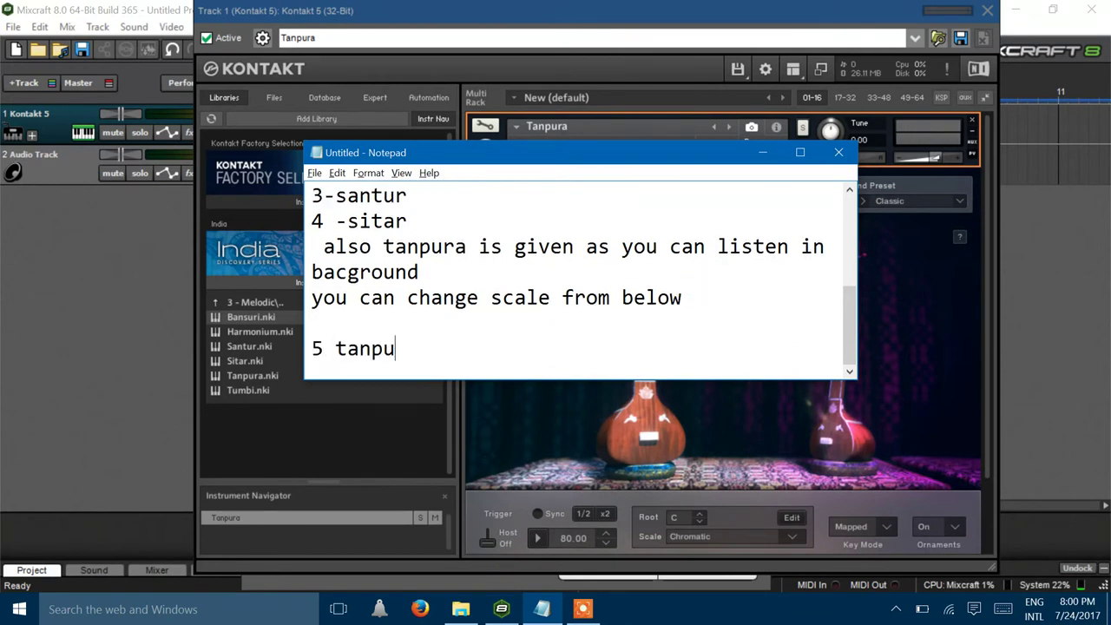
Return to Kontakt and lower the system volume for the Tanpura demonstration.
left_click(688, 442)
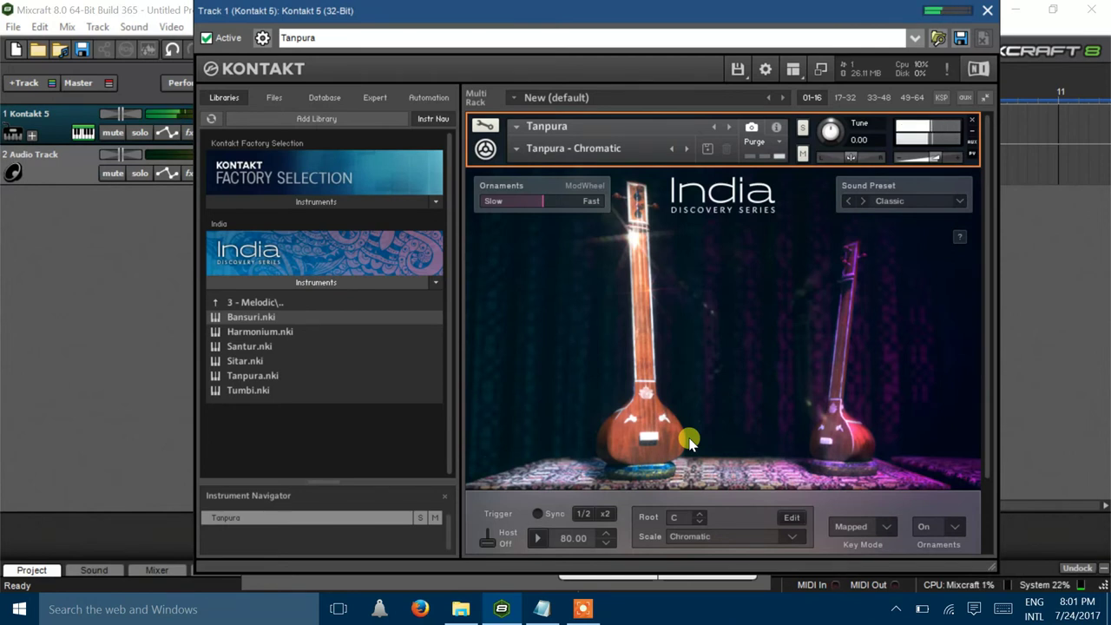
key("XF86AudioLowerVolume")
key("XF86AudioLowerVolume")
key("XF86AudioLowerVolume")
key("XF86AudioLowerVolume")
key("XF86AudioLowerVolume")
key("XF86AudioLowerVolume")
key("XF86AudioLowerVolume")
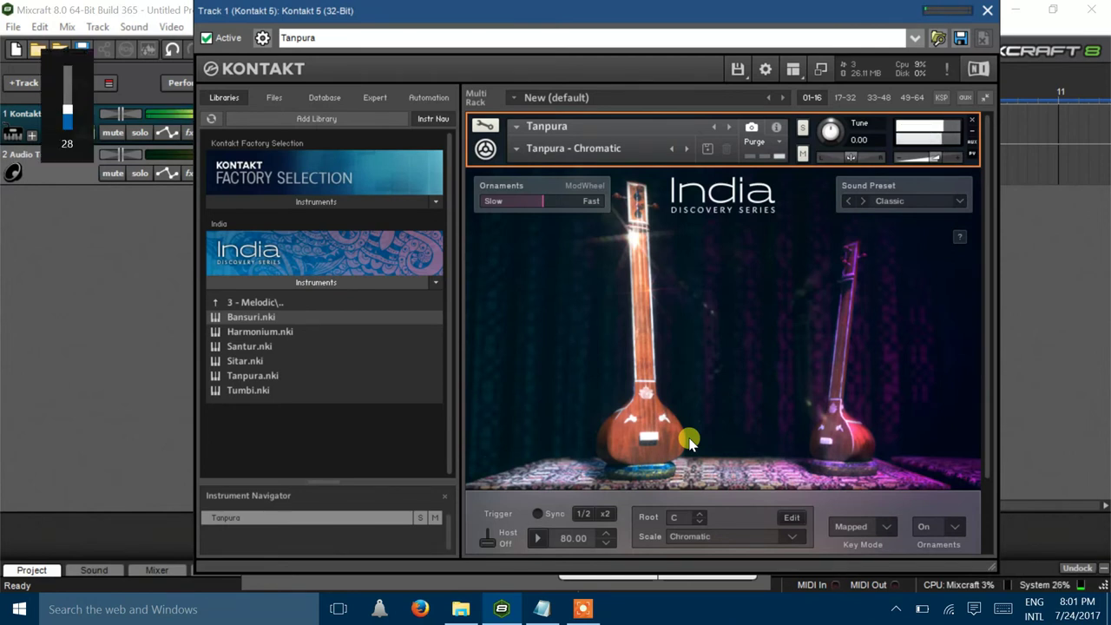
key("XF86AudioLowerVolume")
key("XF86AudioLowerVolume")
key("XF86AudioLowerVolume")
key("XF86AudioLowerVolume")
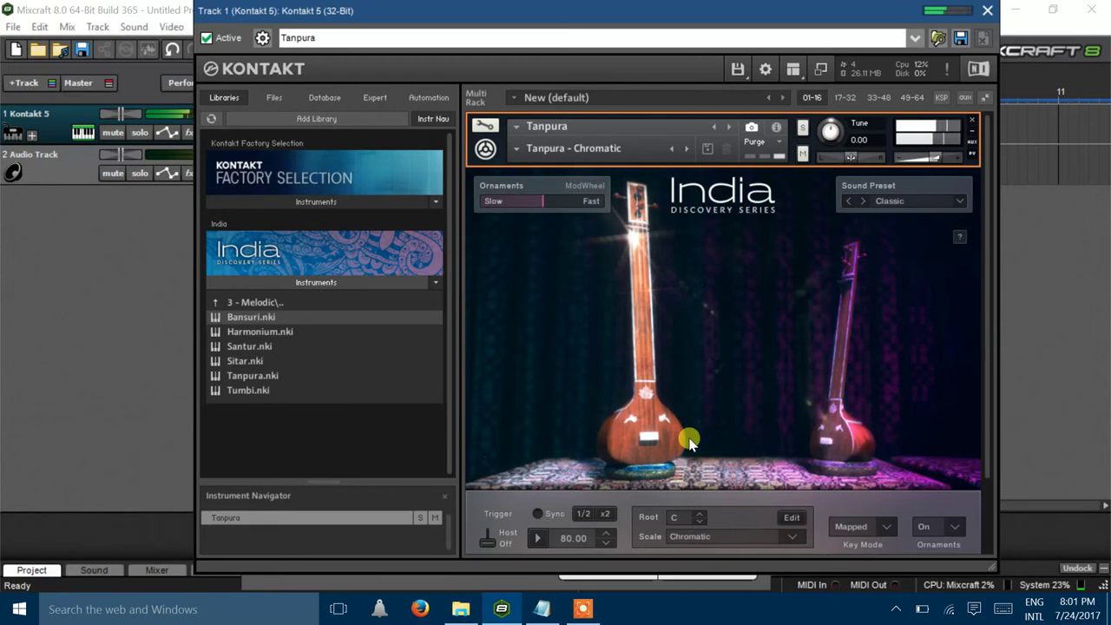
Replace the Tanpura with the Tumbi in Kontakt and add the line "6 tumbi" to the Notepad list.
left_click(729, 128)
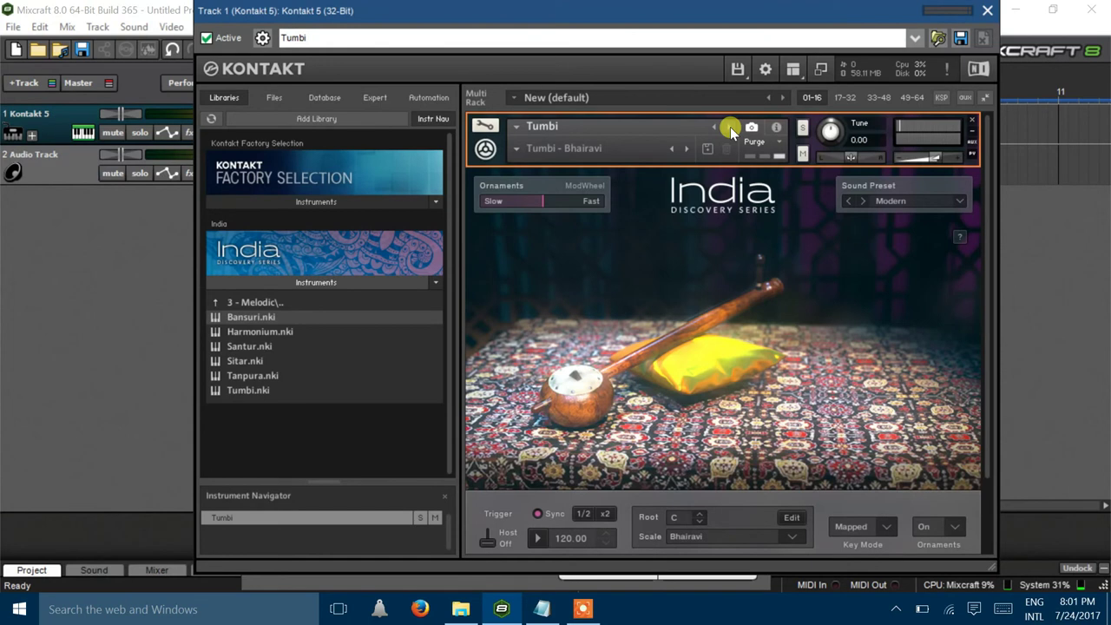
key("alt+Tab")
key("Return")
type("6 tumbi")
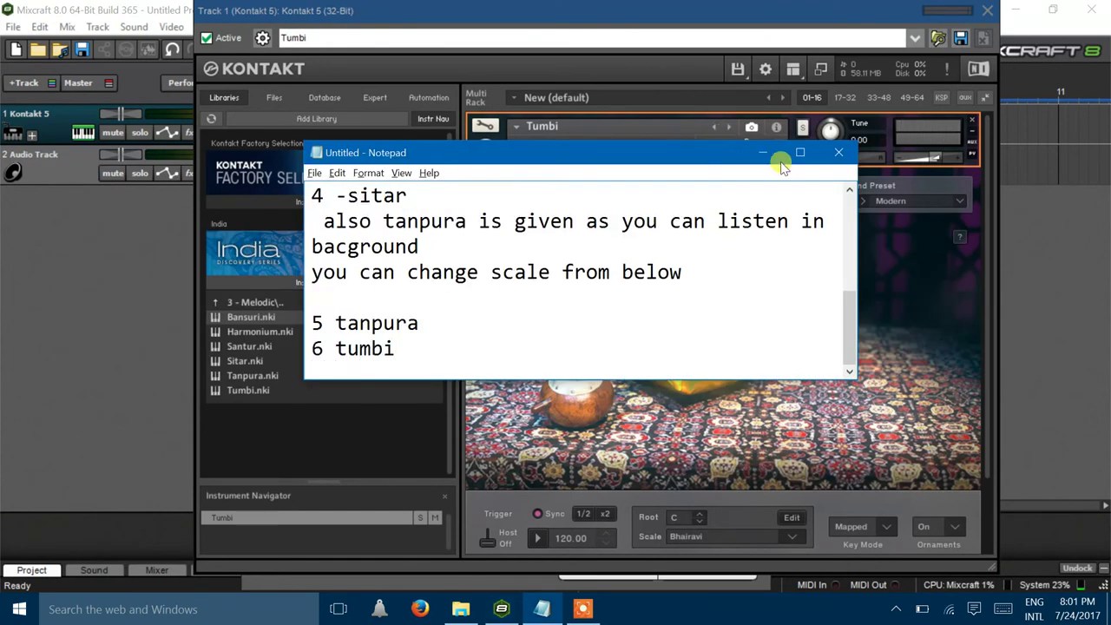
Return to Kontakt and lower the system volume a little further for the Tumbi demonstration.
left_click(789, 427)
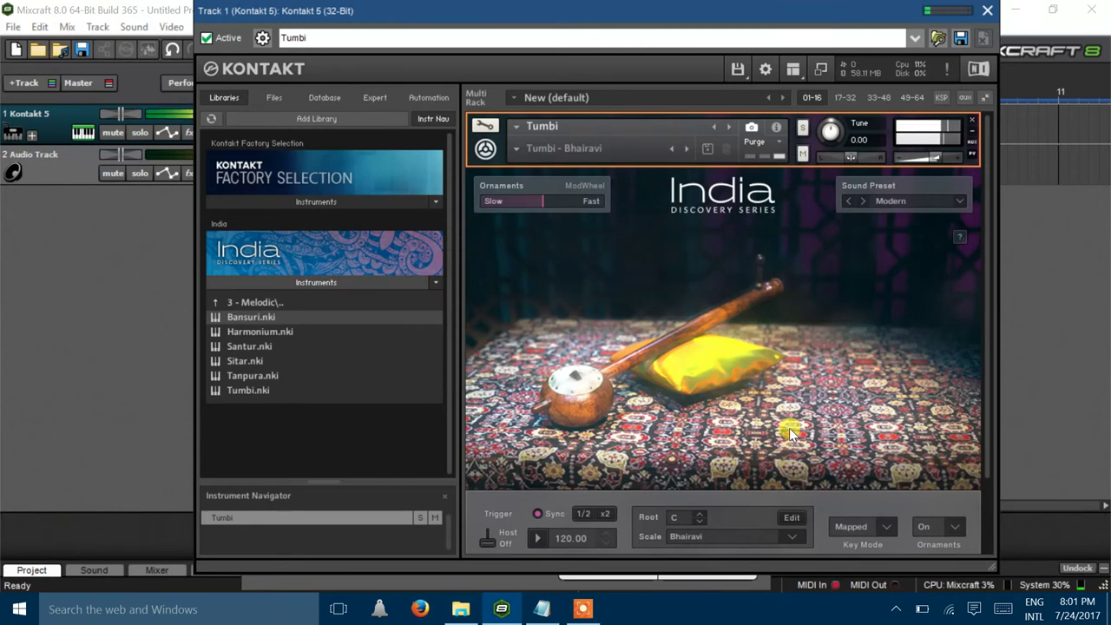
key("XF86AudioLowerVolume")
key("XF86AudioLowerVolume")
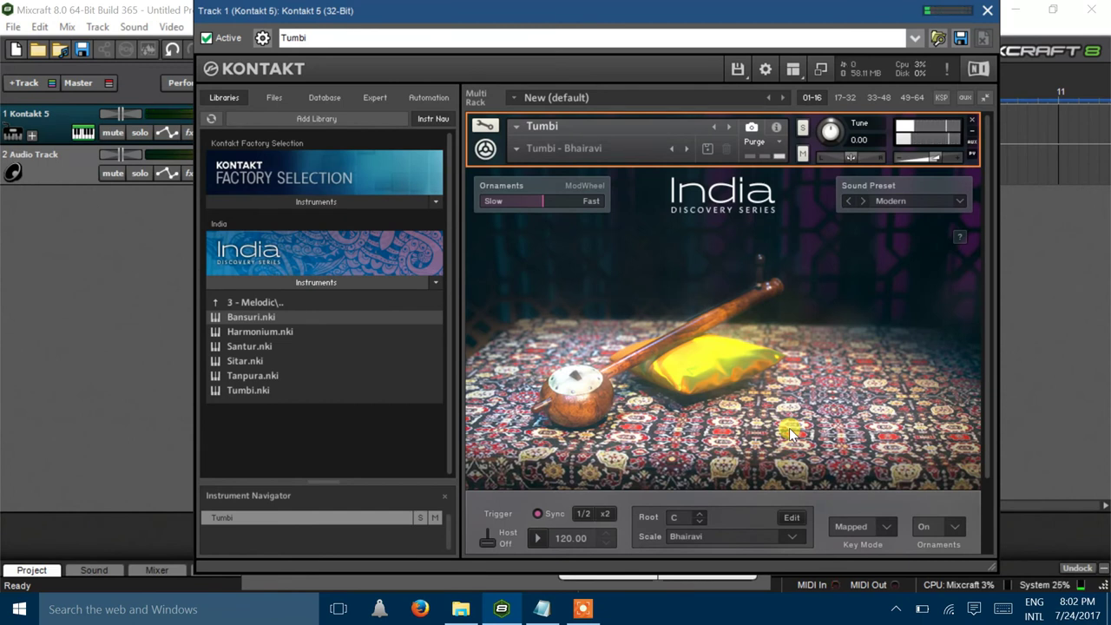
Choose the Tumbi's Chromatic snapshot and set its sound preset to Modern.
left_click(683, 159)
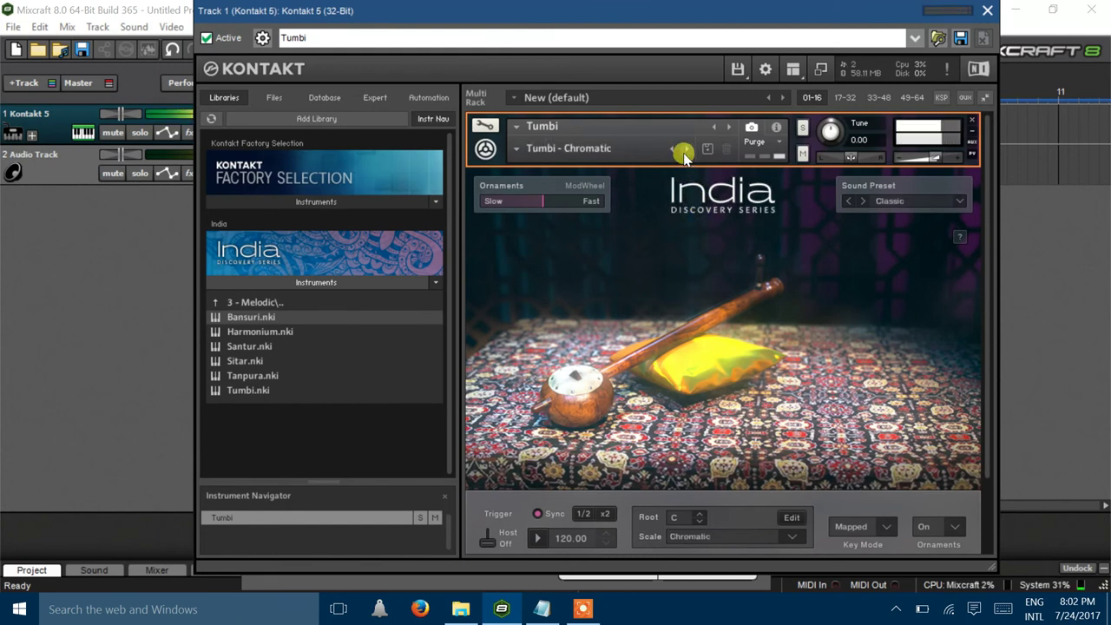
left_click(862, 200)
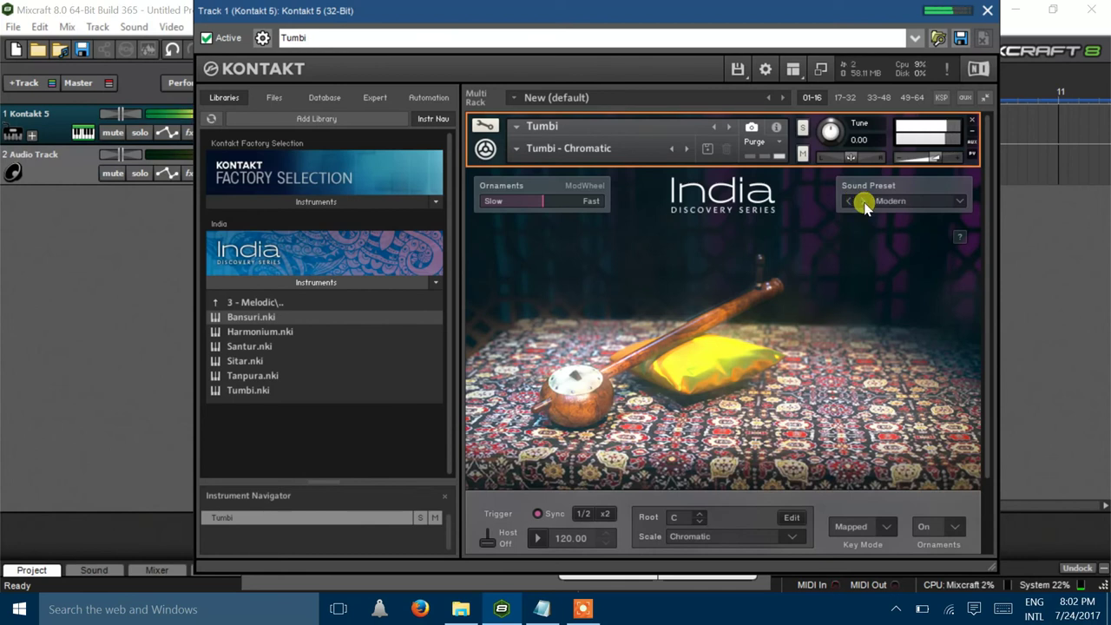
Switch to Notepad and, after a blank line below the list, write "that all there are 6 music instruents".
left_click(539, 613)
key("Return")
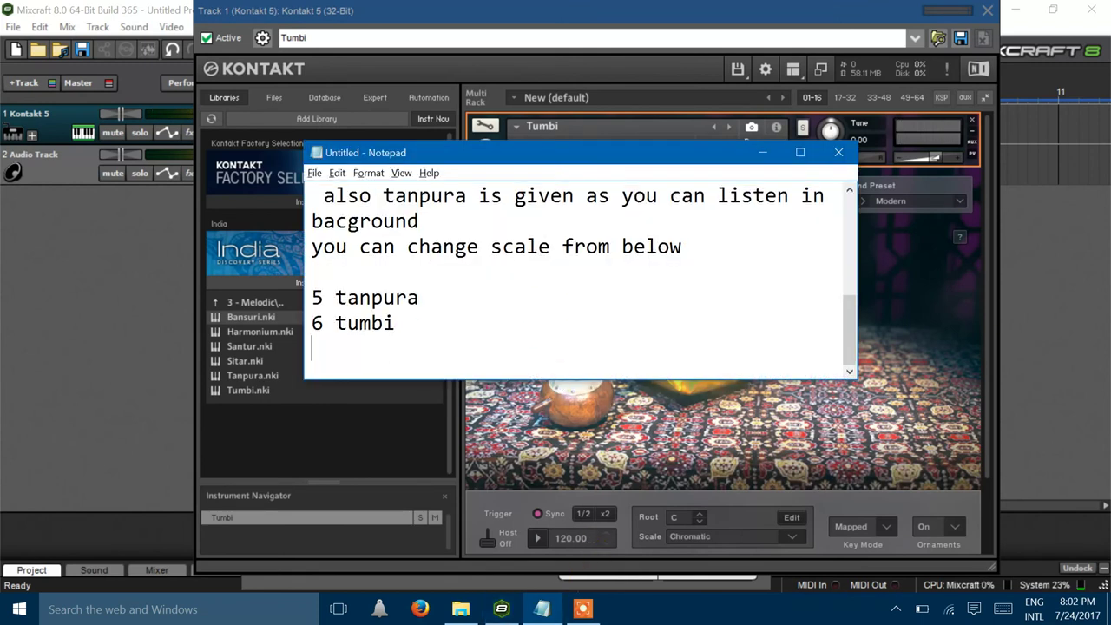
key("Return")
type("that all ther a")
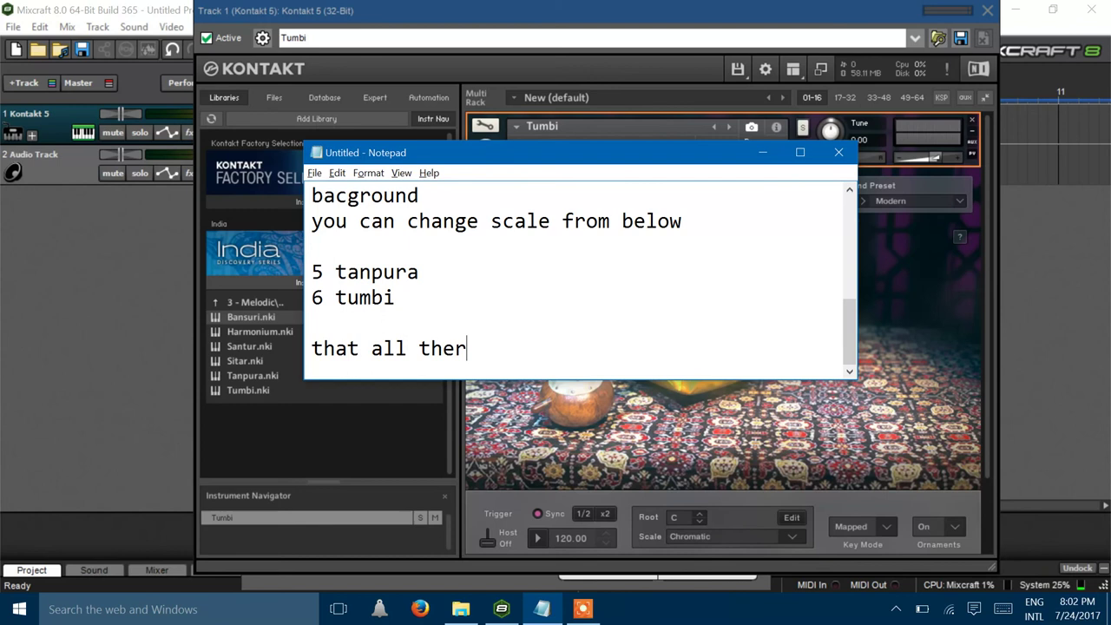
key("BackSpace")
key("BackSpace")
type("e are 6 mus")
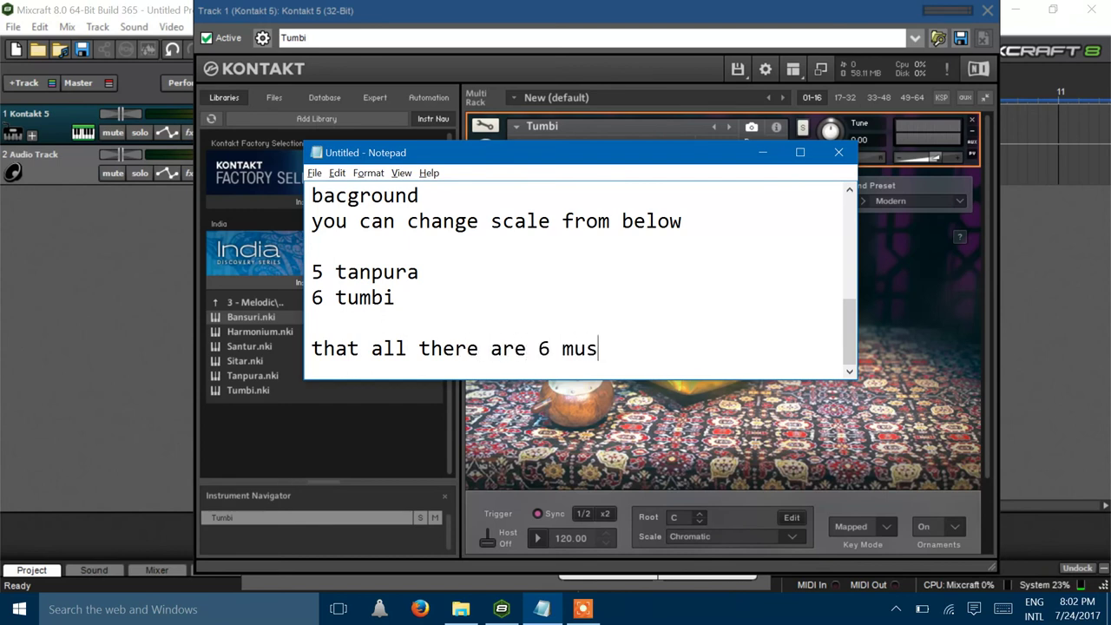
type("ic instruents ")
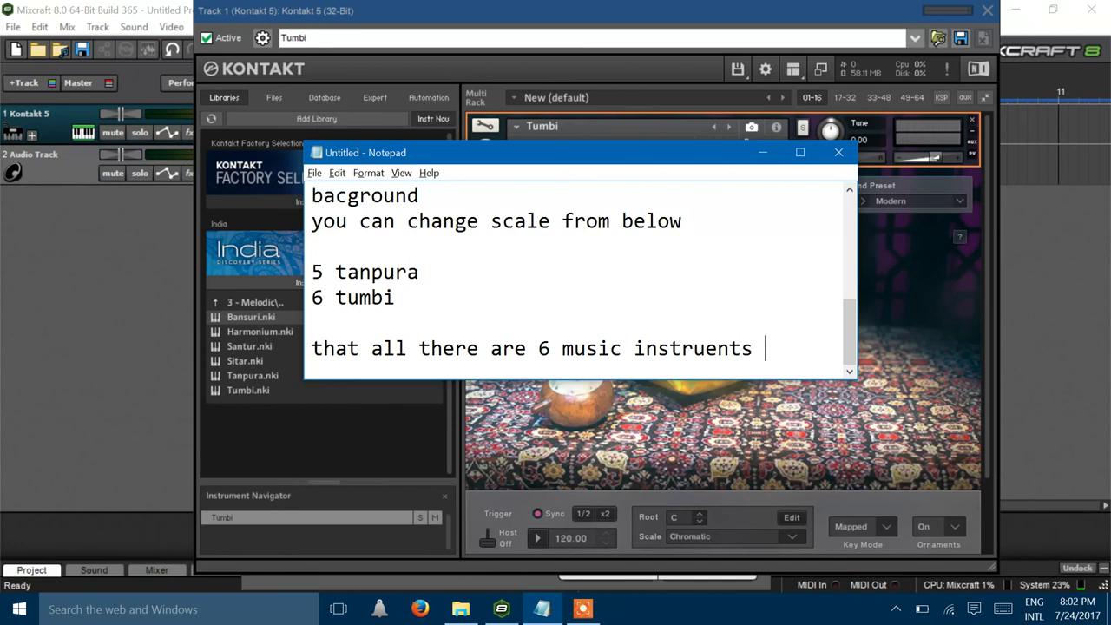
Continue the closing note in Notepad with "given like and share for more".
type("give")
key("BackSpace")
key("BackSpace")
type("iven like and ")
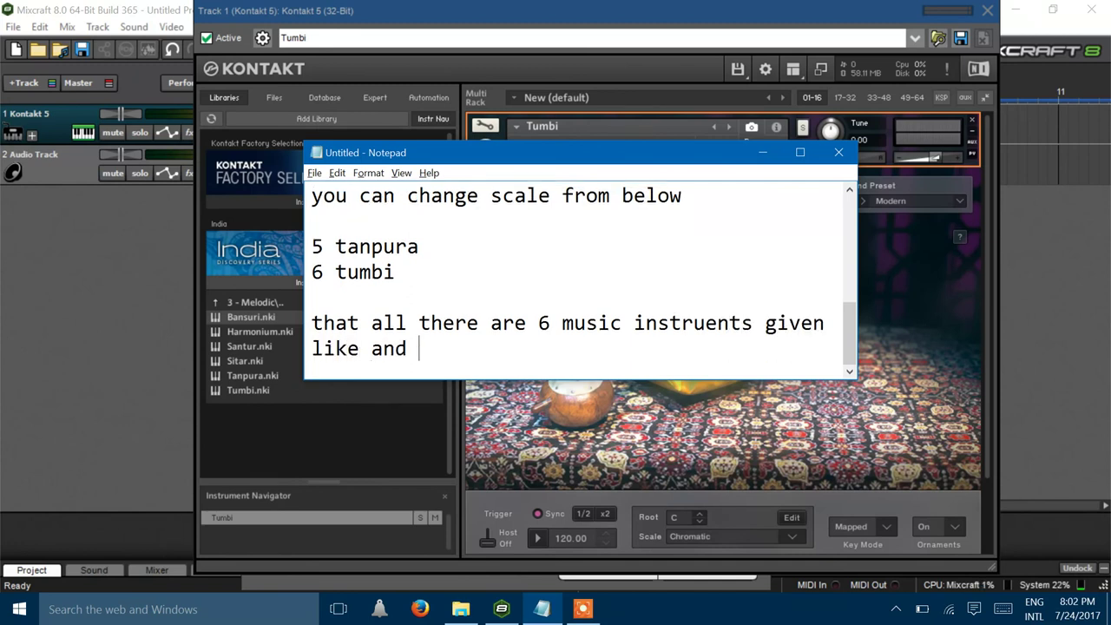
type("share for more")
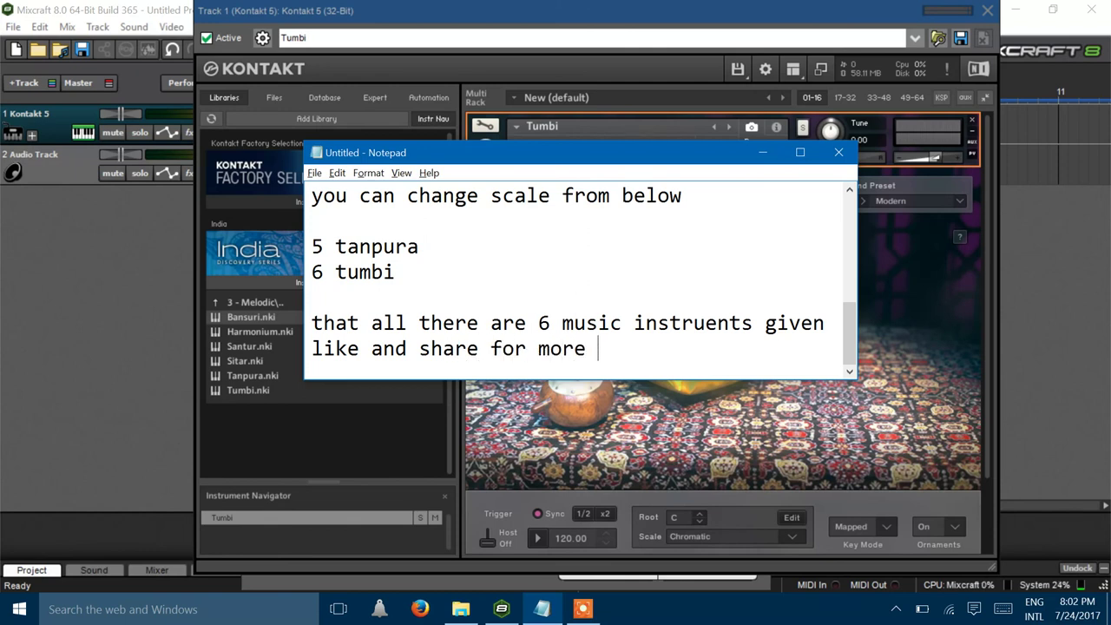